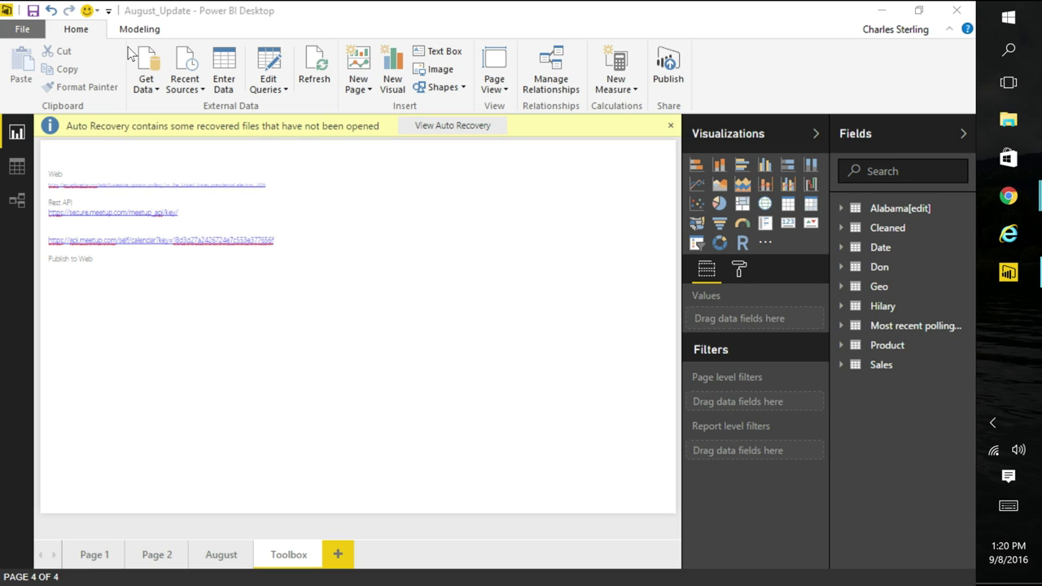
Copy the Wikipedia statewide polling page URL and connect to it as a Web data source
{"action": "left_click_drag", "start_coordinate": [270, 185], "coordinate": [53, 180]}
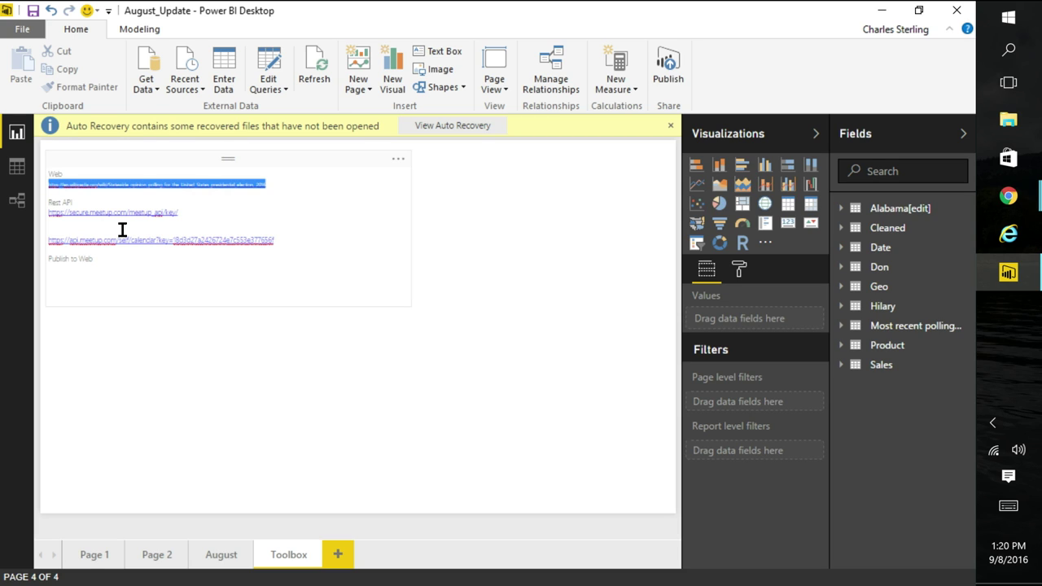
{"action": "left_click", "coordinate": [151, 92]}
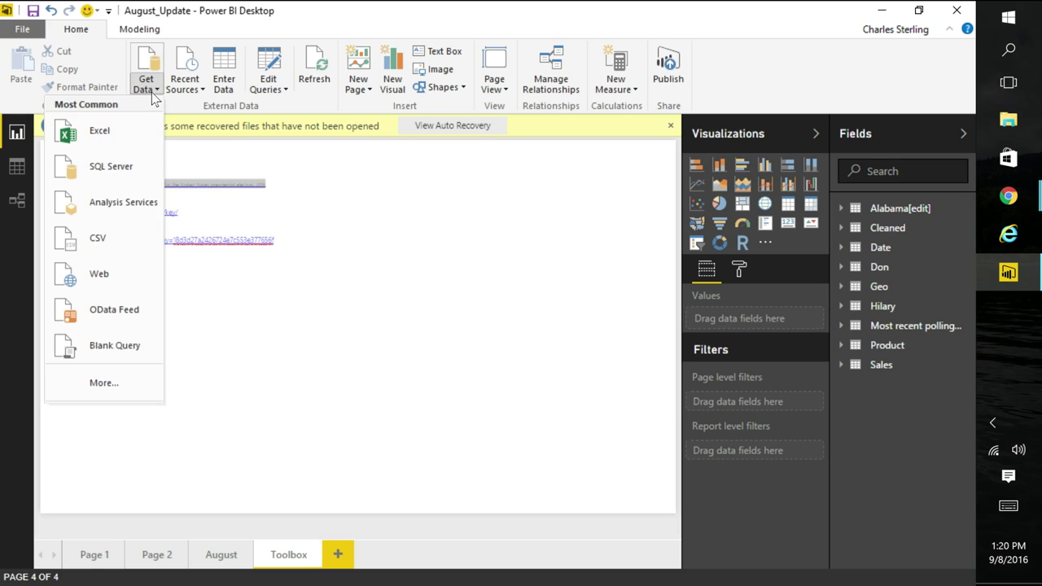
{"action": "left_click", "coordinate": [124, 281]}
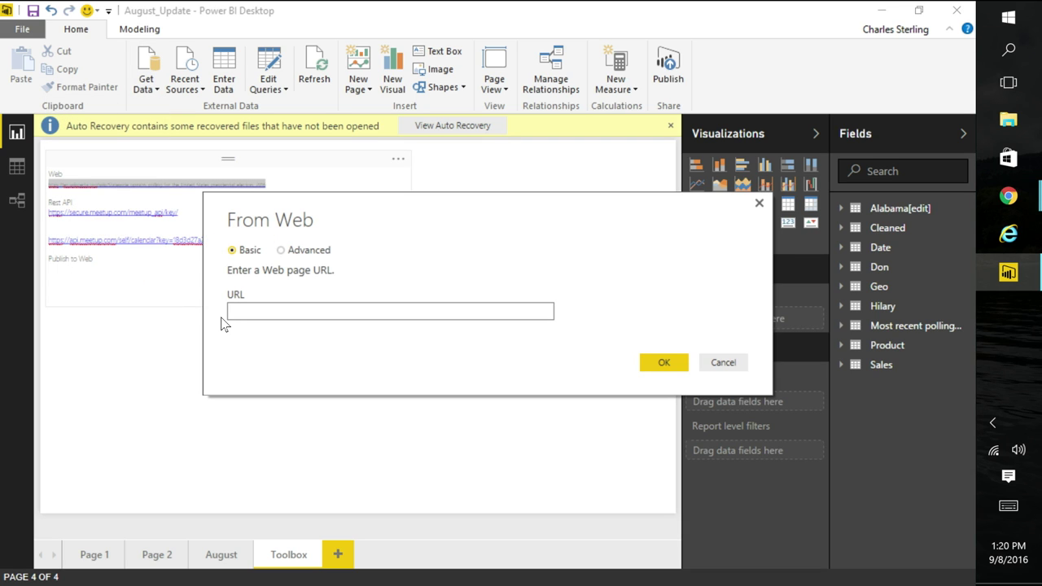
{"action": "type", "text": "https://en.wikipedia.org/wiki/Statewide_opinion_polling_for_the_United_States_presidential_election,_2016"}
{"action": "key", "text": "Return"}
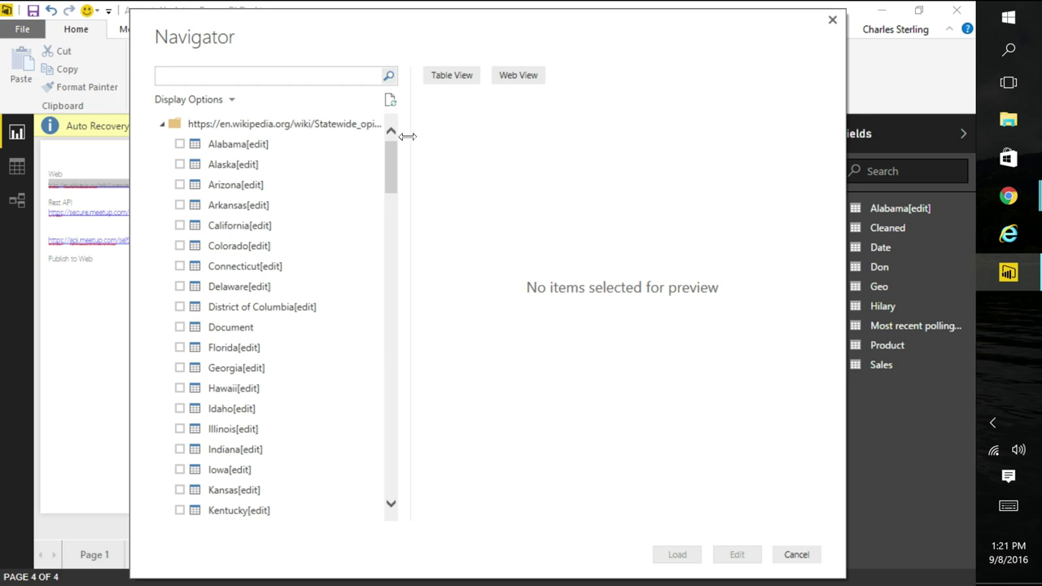
Preview the page in Web View, then tick the Most recent polling table and choose Edit
{"action": "left_click_drag", "start_coordinate": [389, 148], "coordinate": [399, 309]}
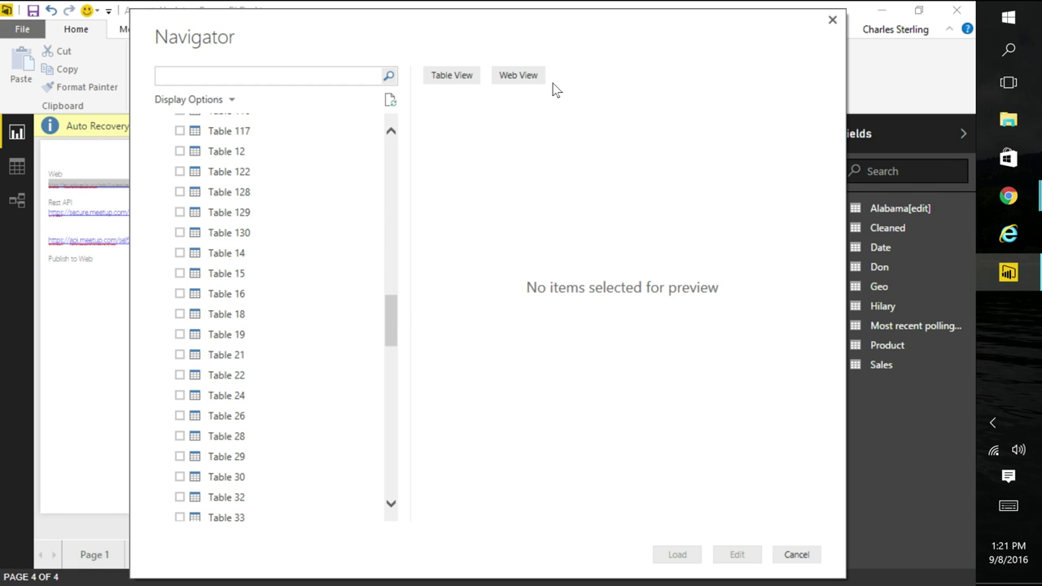
{"action": "left_click", "coordinate": [516, 79]}
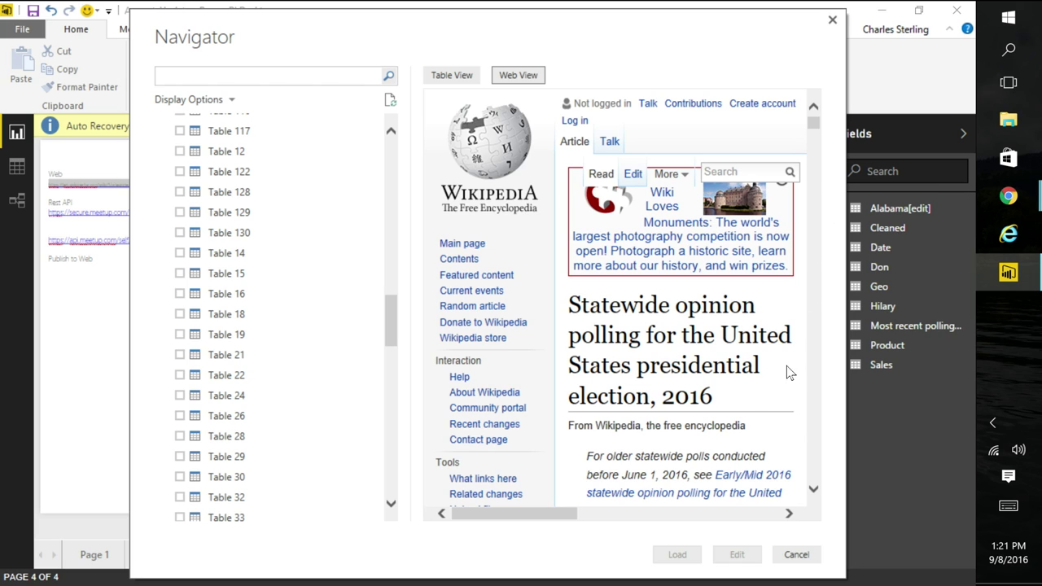
{"action": "scroll", "coordinate": [809, 359], "scroll_direction": "down", "scroll_amount": 5}
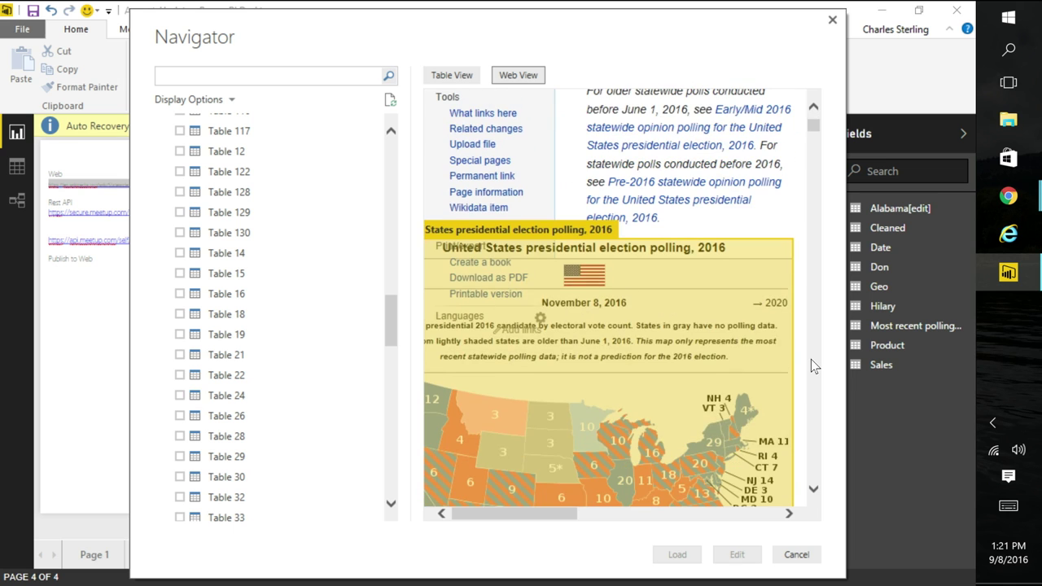
{"action": "scroll", "coordinate": [809, 359], "scroll_direction": "down", "scroll_amount": 15}
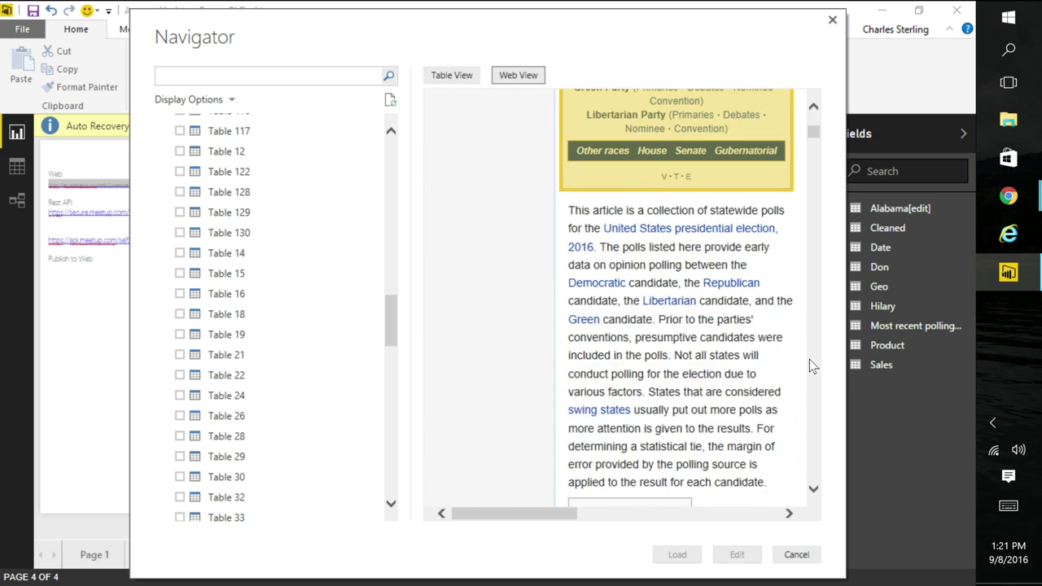
{"action": "scroll", "coordinate": [810, 366], "scroll_direction": "down", "scroll_amount": 12}
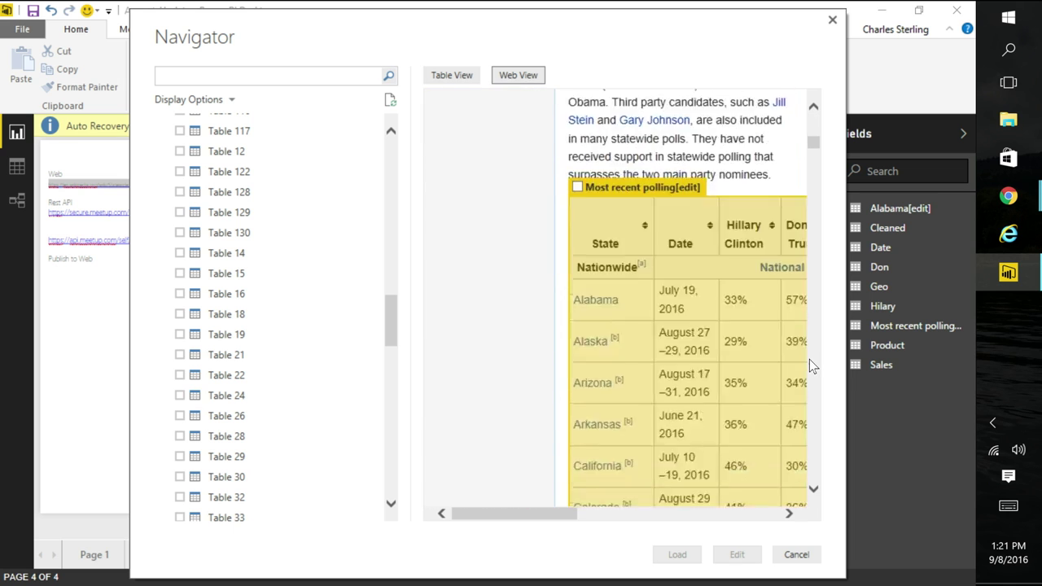
{"action": "scroll", "coordinate": [809, 359], "scroll_direction": "down", "scroll_amount": 5}
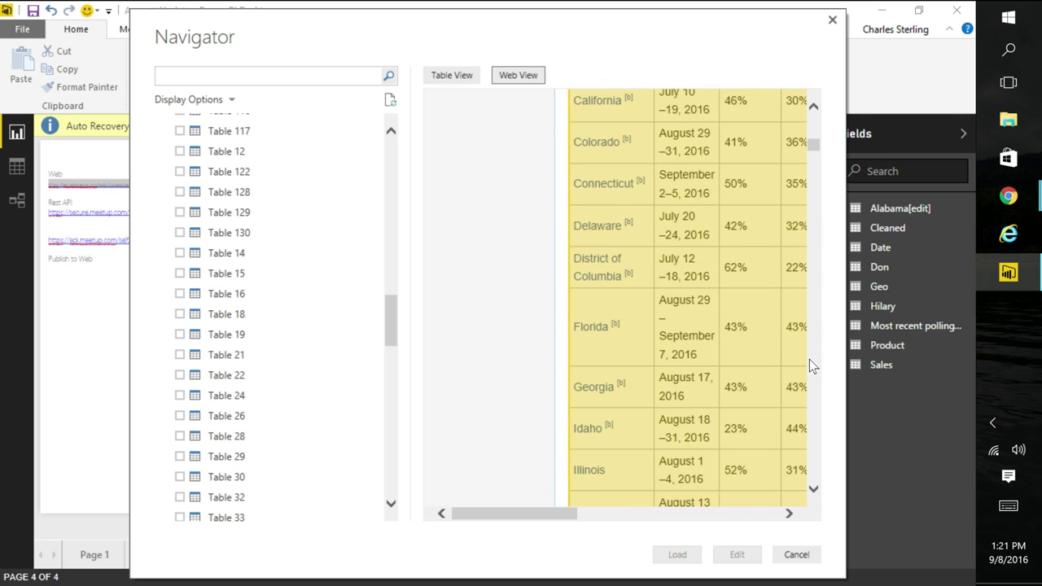
{"action": "left_click", "coordinate": [812, 103]}
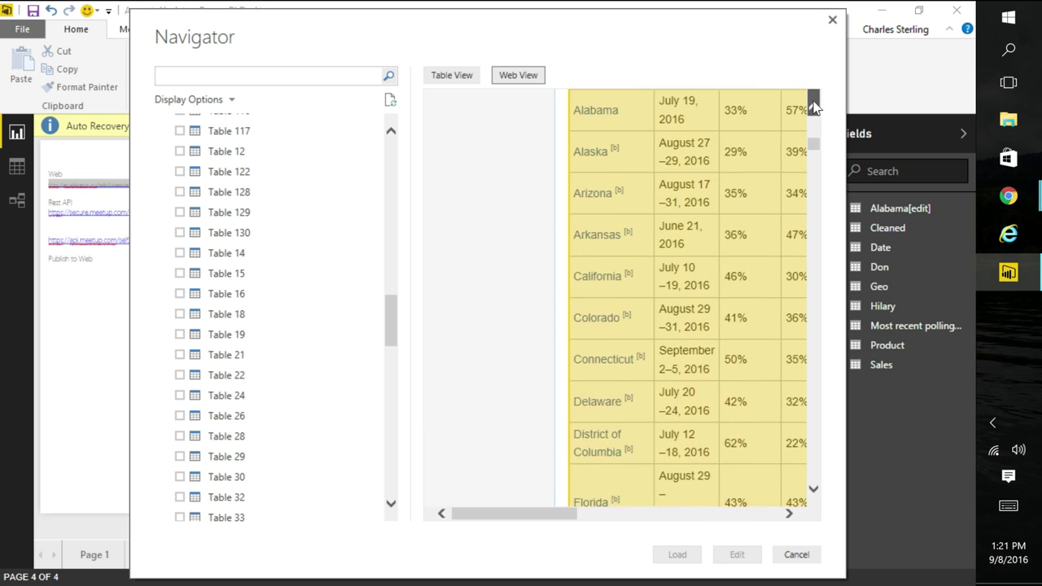
{"action": "left_click", "coordinate": [813, 106]}
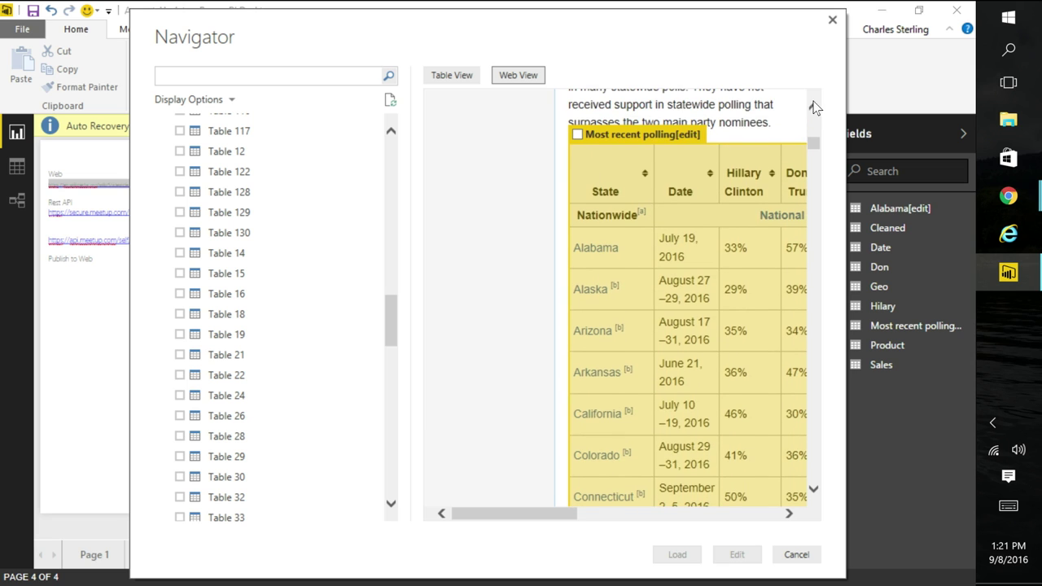
{"action": "left_click", "coordinate": [576, 136]}
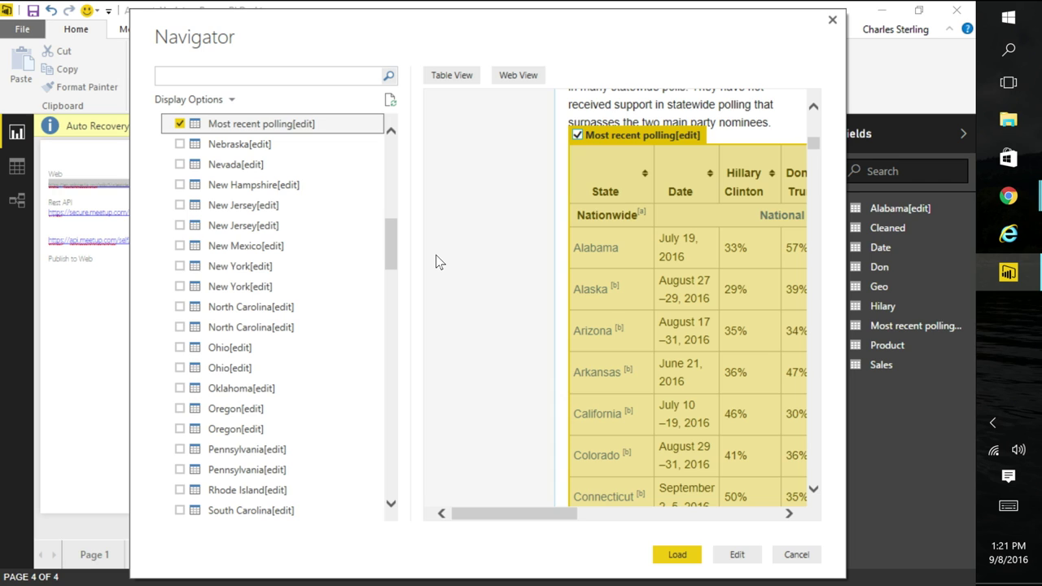
{"action": "left_click", "coordinate": [678, 552]}
Replace '%' with nothing in the Hillary Clinton National polling column
{"action": "left_click", "coordinate": [736, 554]}
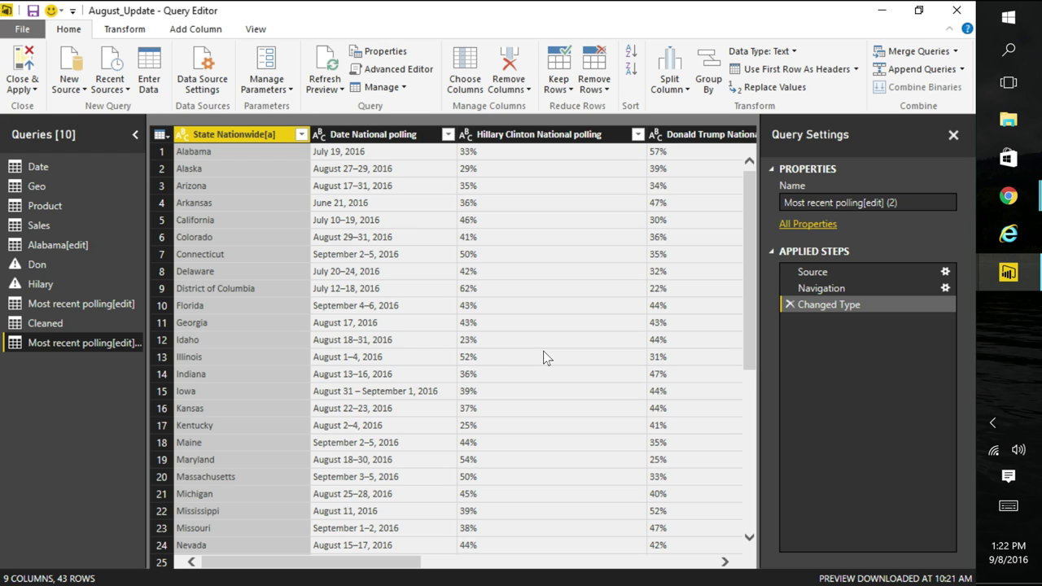
{"action": "right_click", "coordinate": [546, 237]}
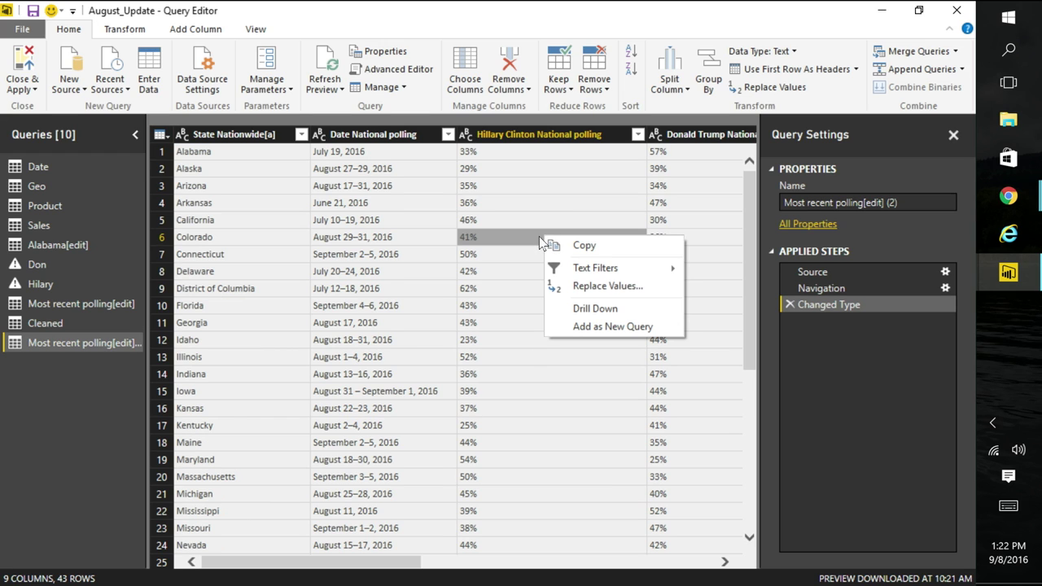
{"action": "left_click", "coordinate": [616, 291]}
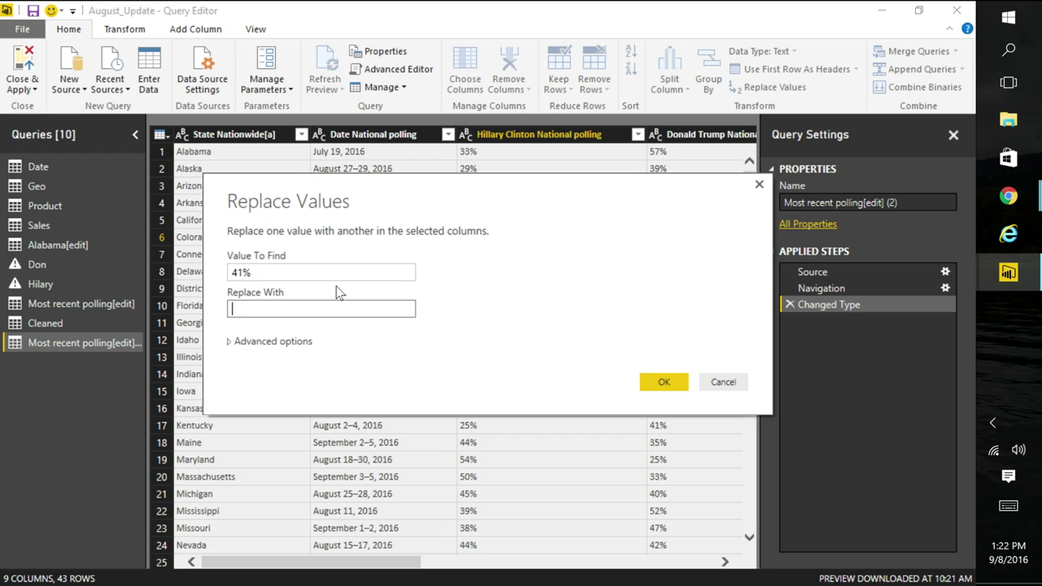
{"action": "left_click", "coordinate": [237, 272]}
{"action": "left_click_drag", "start_coordinate": [242, 272], "coordinate": [219, 271]}
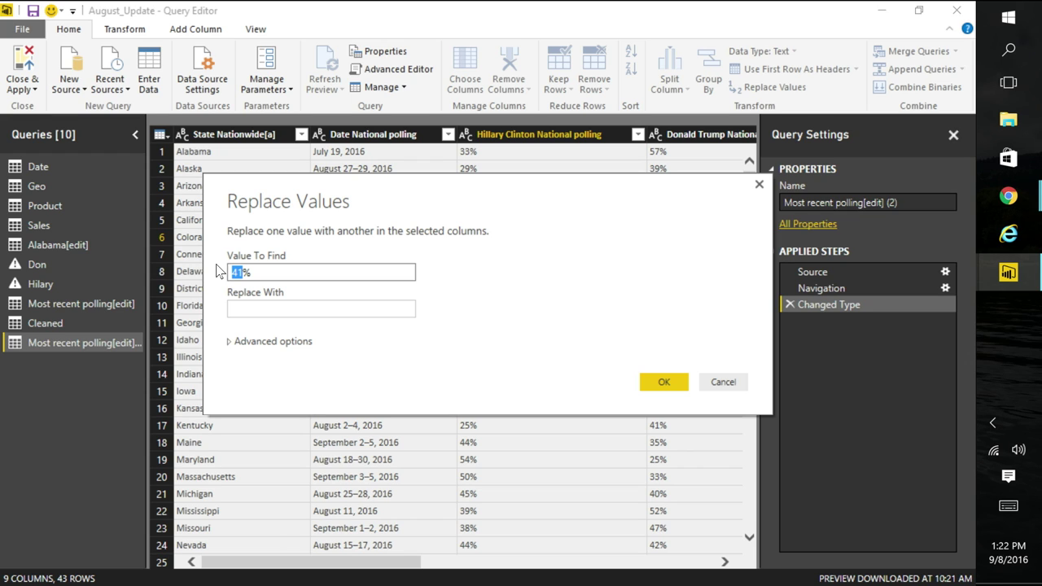
{"action": "key", "text": "BackSpace"}
{"action": "left_click", "coordinate": [655, 389]}
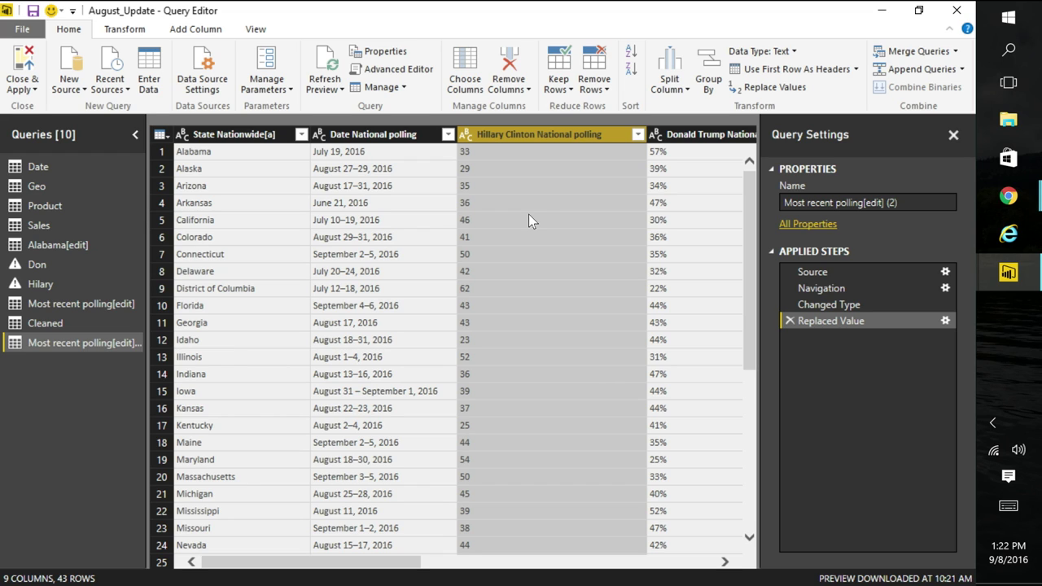
{"action": "left_click", "coordinate": [125, 29]}
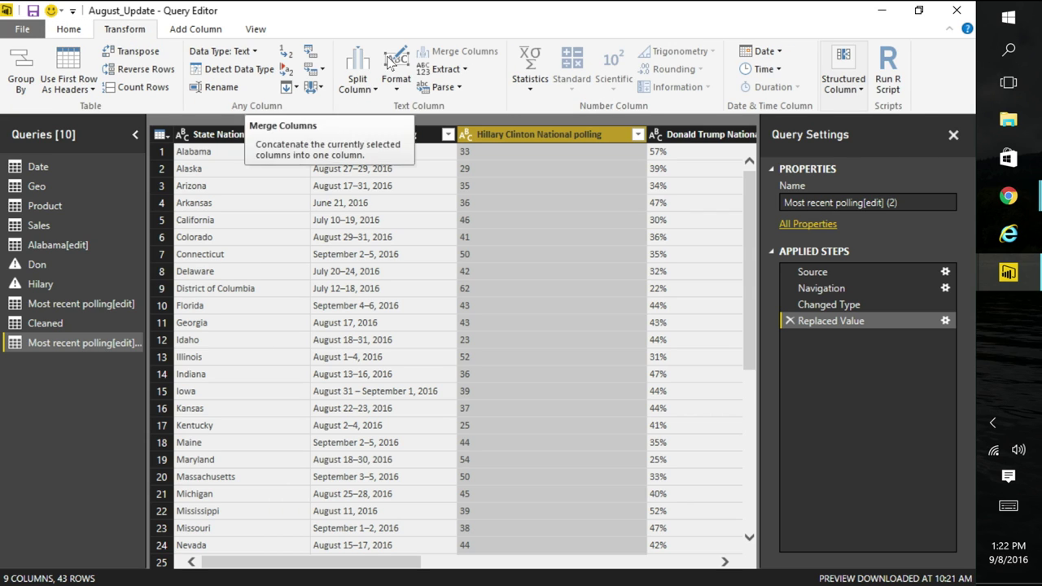
Set the Clinton column's data type to Whole Number and Close & Apply the query
{"action": "left_click", "coordinate": [242, 51]}
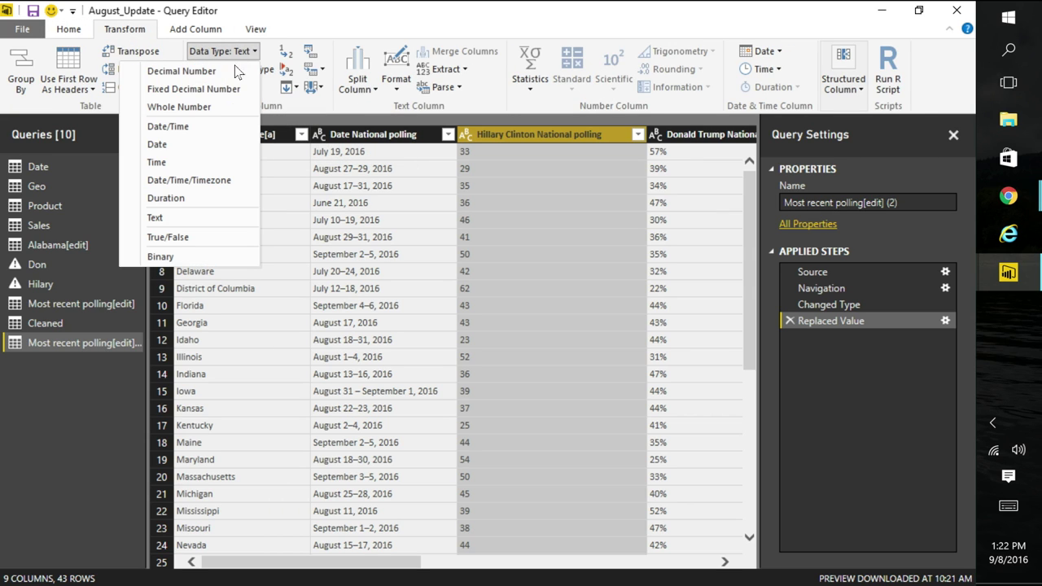
{"action": "left_click", "coordinate": [221, 105]}
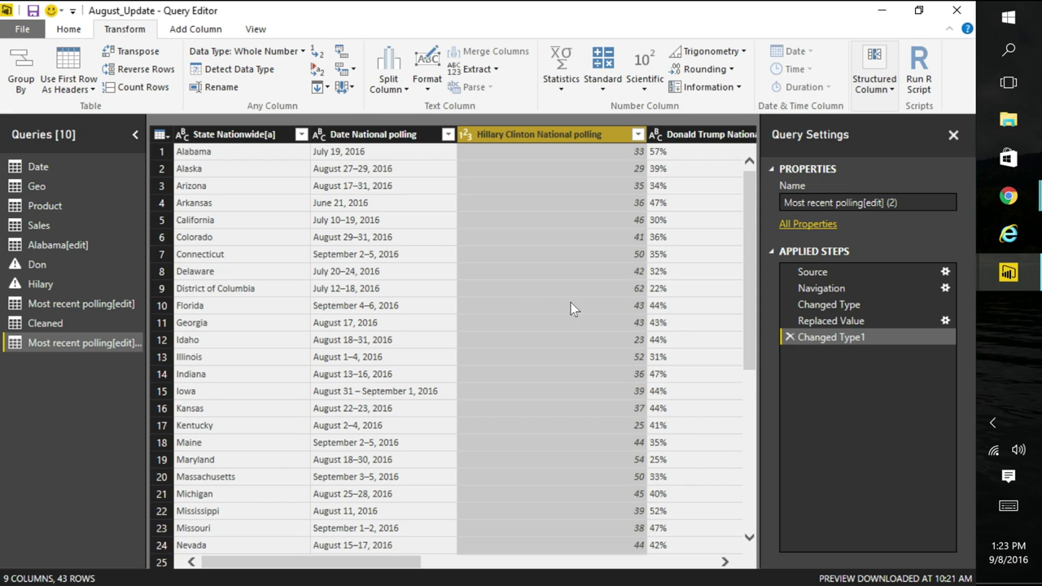
{"action": "left_click", "coordinate": [68, 28]}
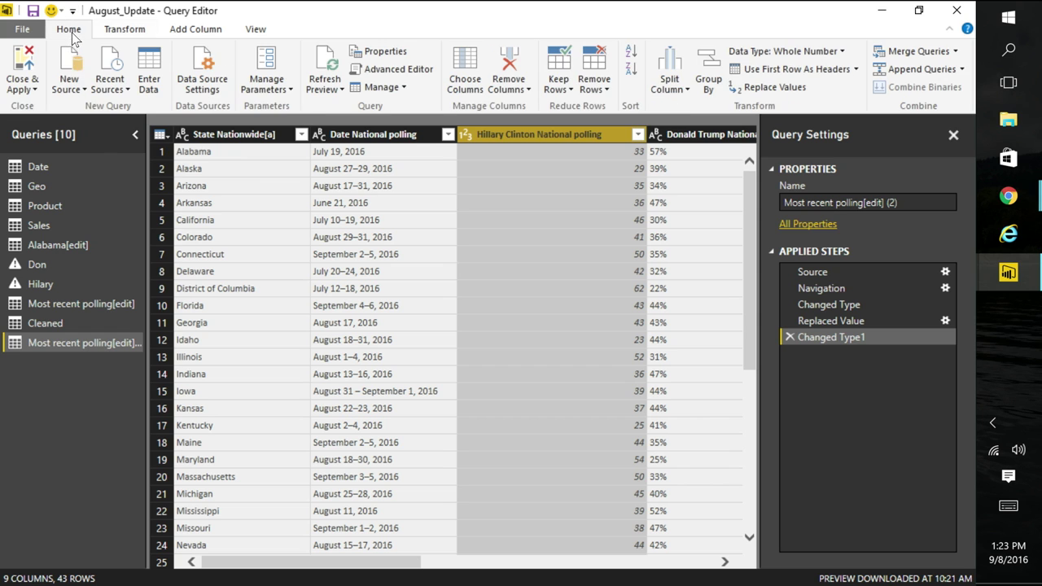
{"action": "left_click", "coordinate": [20, 90]}
{"action": "left_click", "coordinate": [45, 106]}
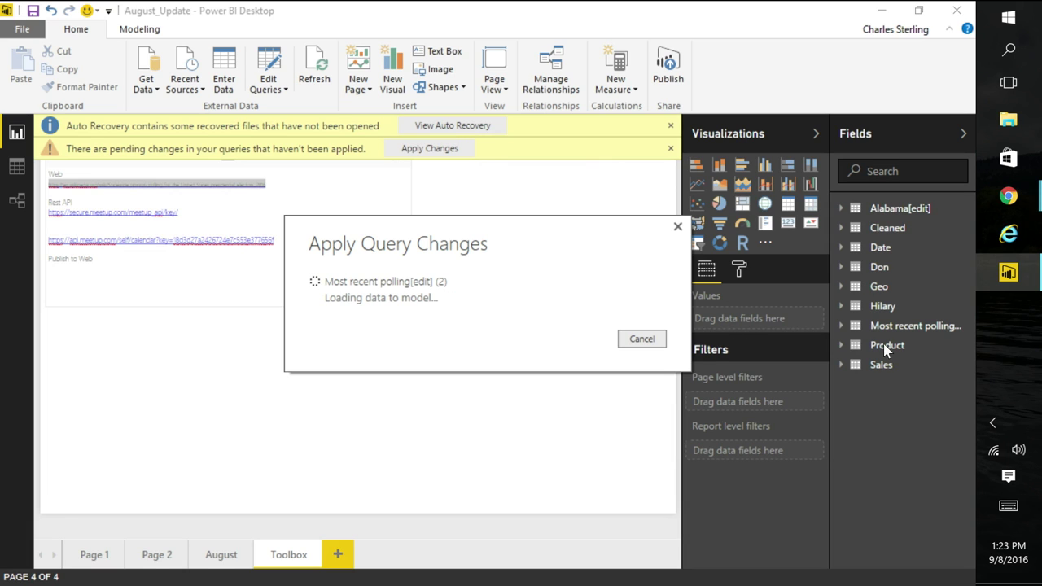
Create a map from State Nationwide and place it, widened, under the links text box
{"action": "left_click", "coordinate": [841, 326]}
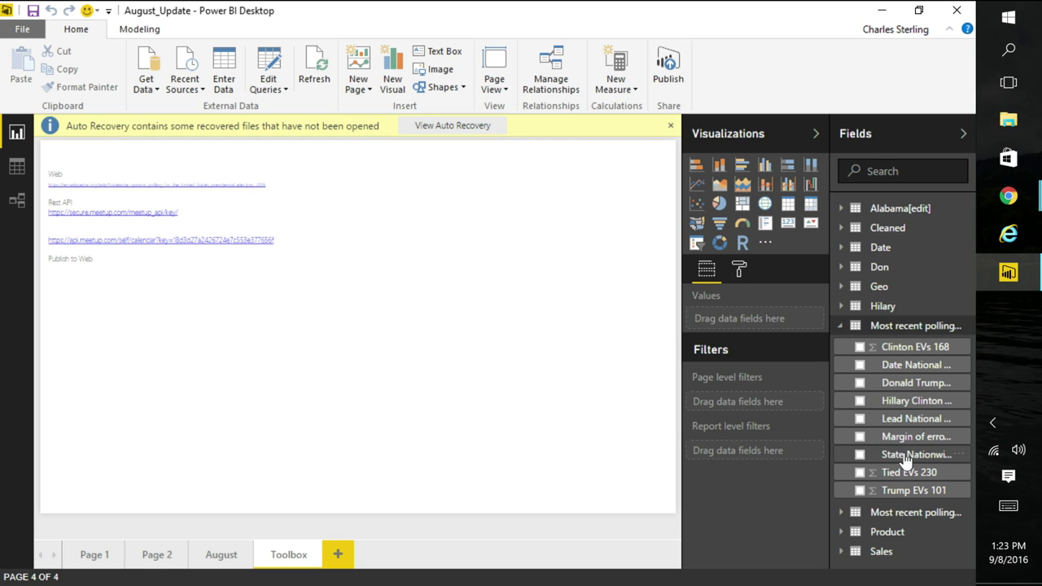
{"action": "left_click_drag", "start_coordinate": [906, 460], "coordinate": [518, 452]}
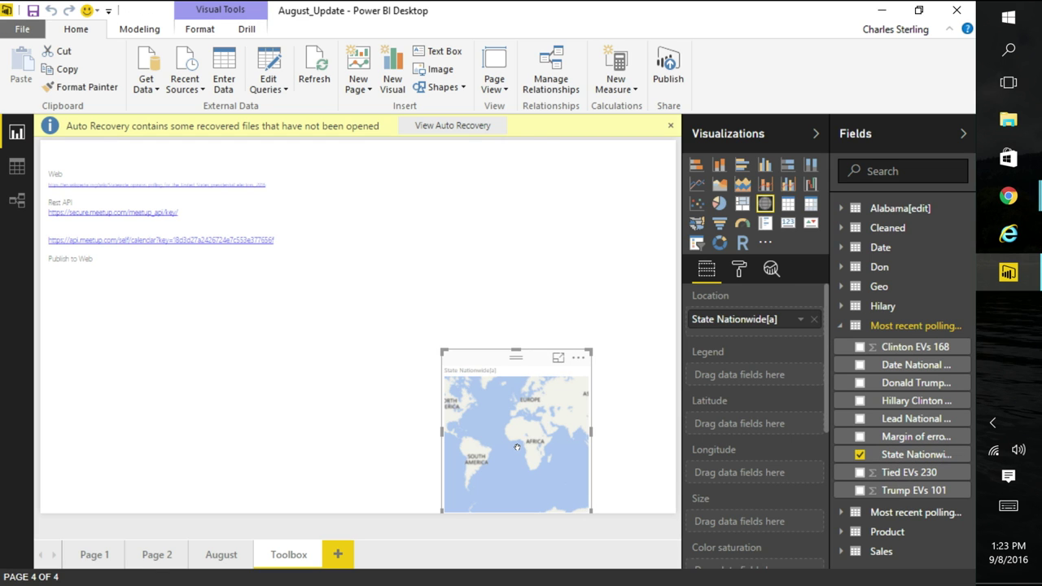
{"action": "left_click_drag", "start_coordinate": [488, 352], "coordinate": [408, 266]}
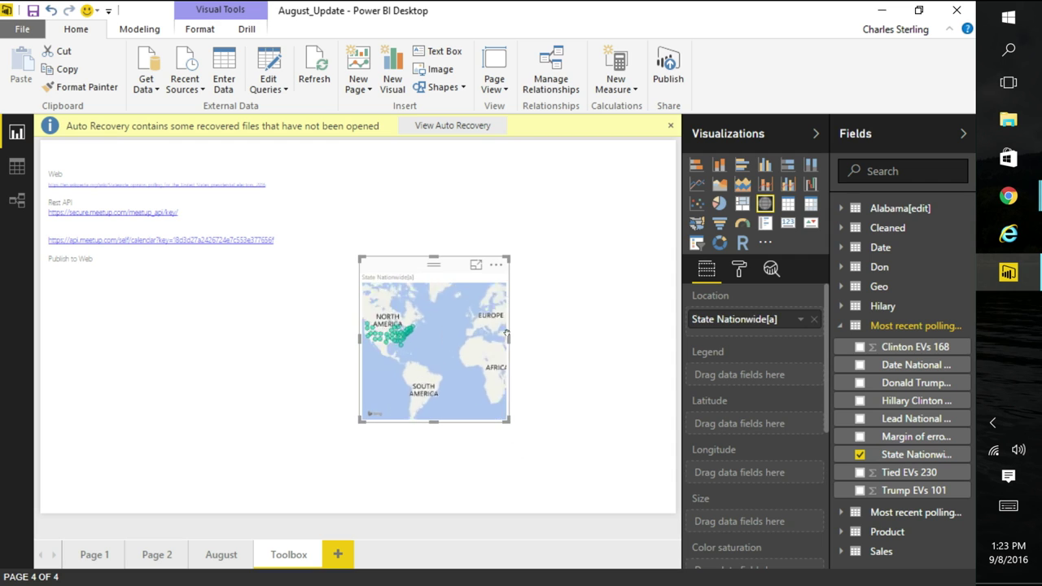
{"action": "left_click_drag", "start_coordinate": [513, 337], "coordinate": [599, 314]}
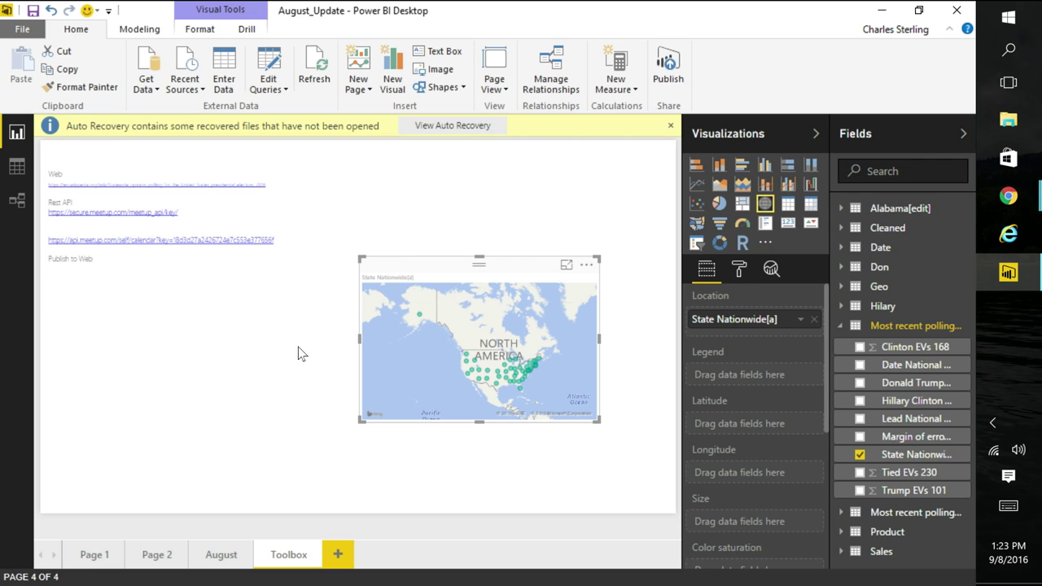
Select the Meetup calendar link line in the links text box
{"action": "left_click_drag", "start_coordinate": [287, 238], "coordinate": [240, 244]}
{"action": "left_click", "coordinate": [66, 244]}
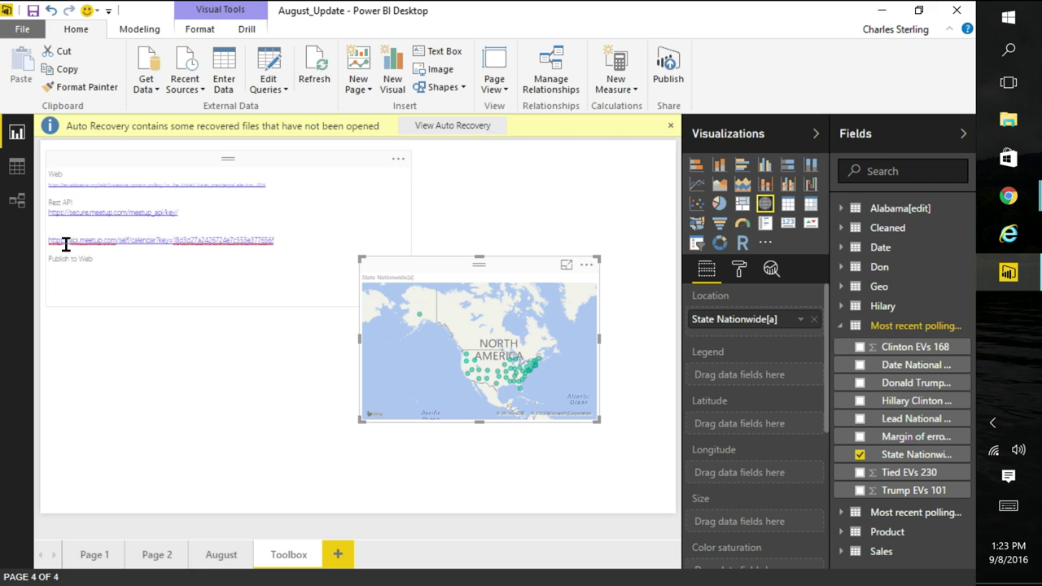
{"action": "triple_click", "coordinate": [66, 244]}
{"action": "key", "text": "ctrl+c"}
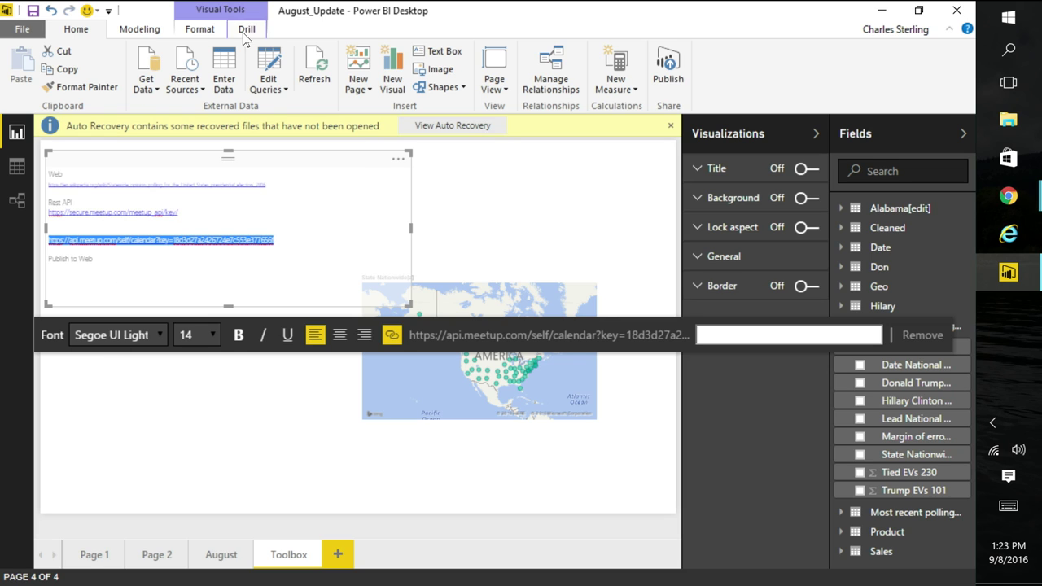
Load the pasted Meetup calendar API URL as a new web query, Query1
{"action": "left_click", "coordinate": [138, 93]}
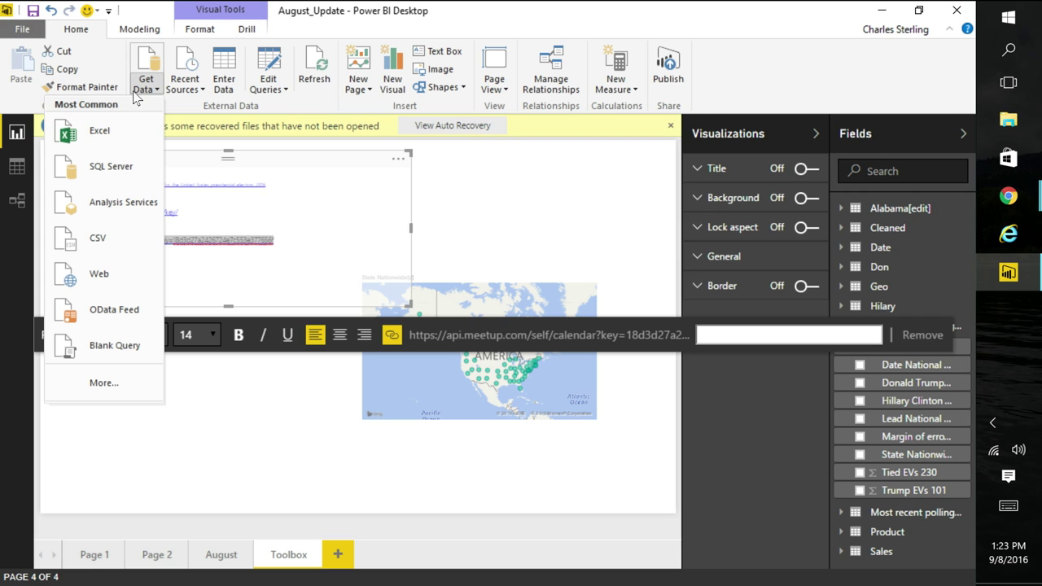
{"action": "left_click", "coordinate": [130, 272]}
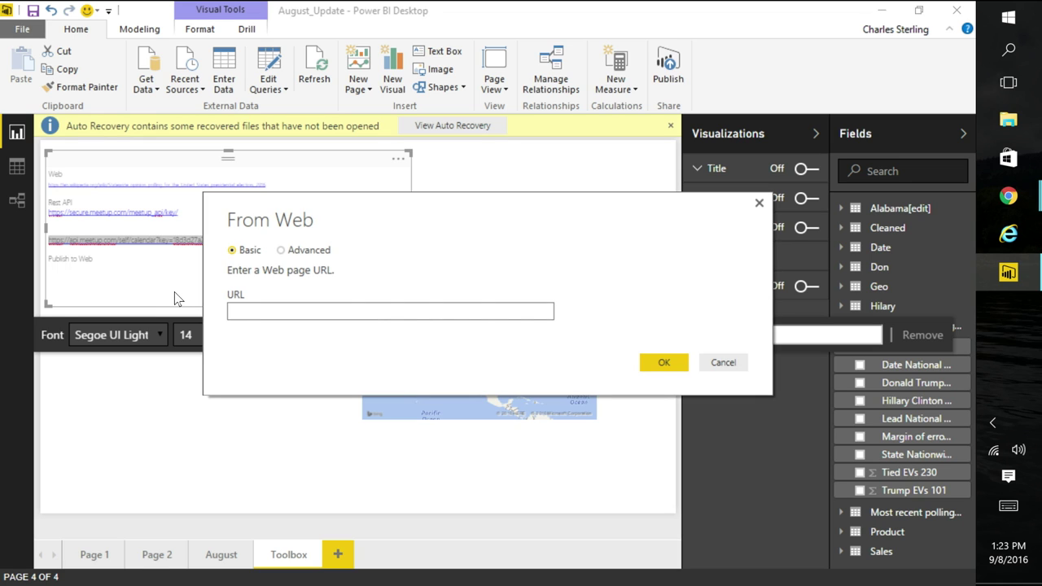
{"action": "key", "text": "ctrl+v"}
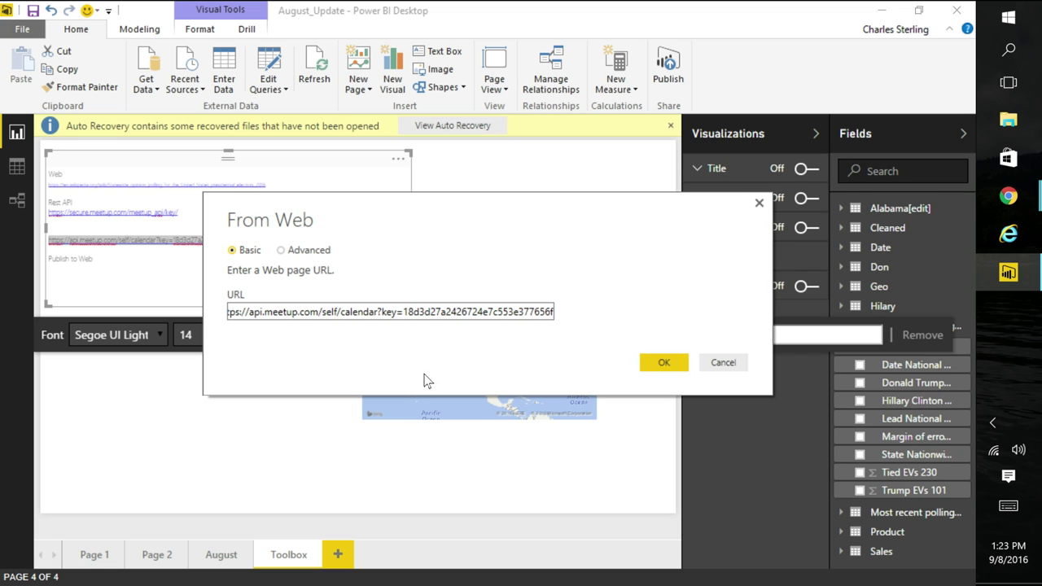
{"action": "left_click", "coordinate": [662, 362]}
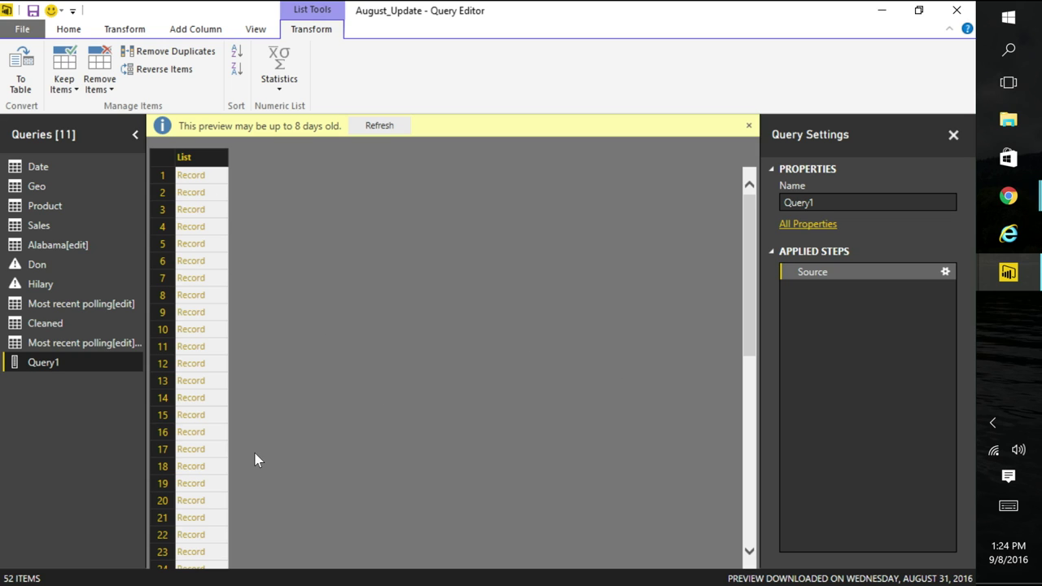
Convert Query1's list of records to a table with delimiter None
{"action": "left_click_drag", "start_coordinate": [174, 156], "coordinate": [181, 156]}
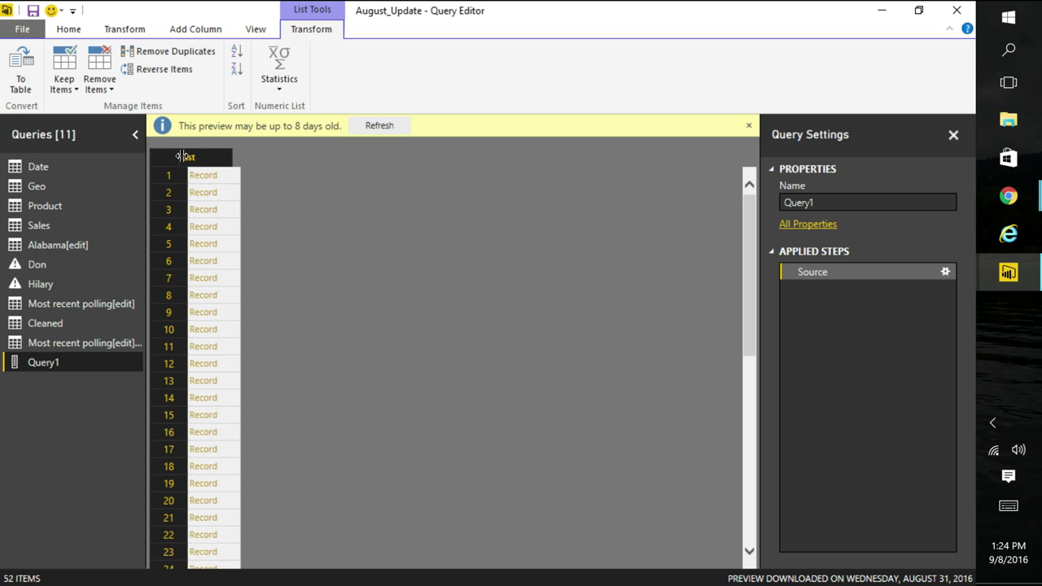
{"action": "right_click", "coordinate": [193, 157]}
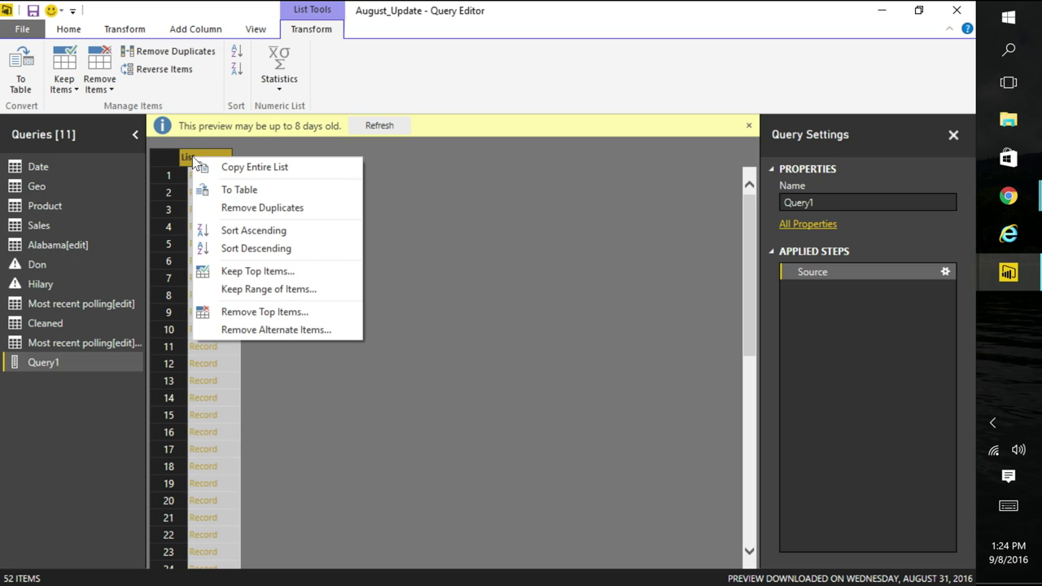
{"action": "left_click", "coordinate": [267, 190]}
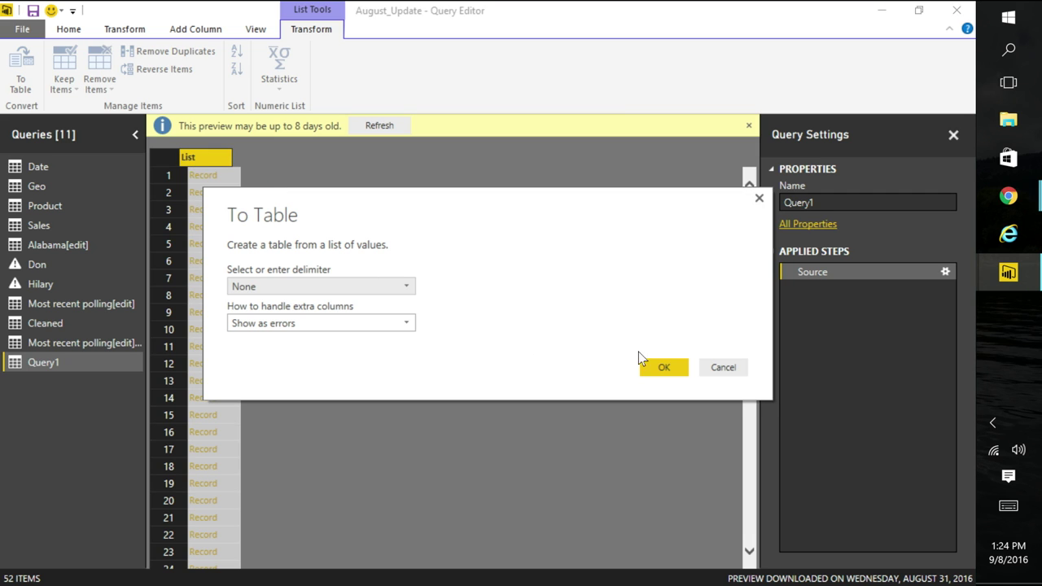
{"action": "left_click", "coordinate": [659, 366]}
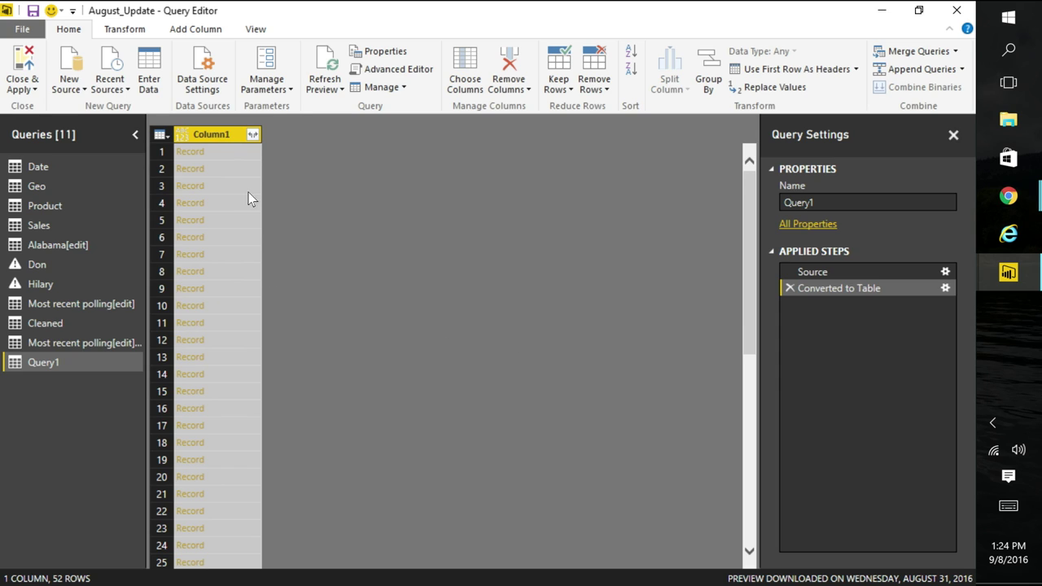
Expand Column1 into its 17 fields without the Column1 name prefix
{"action": "left_click", "coordinate": [253, 135]}
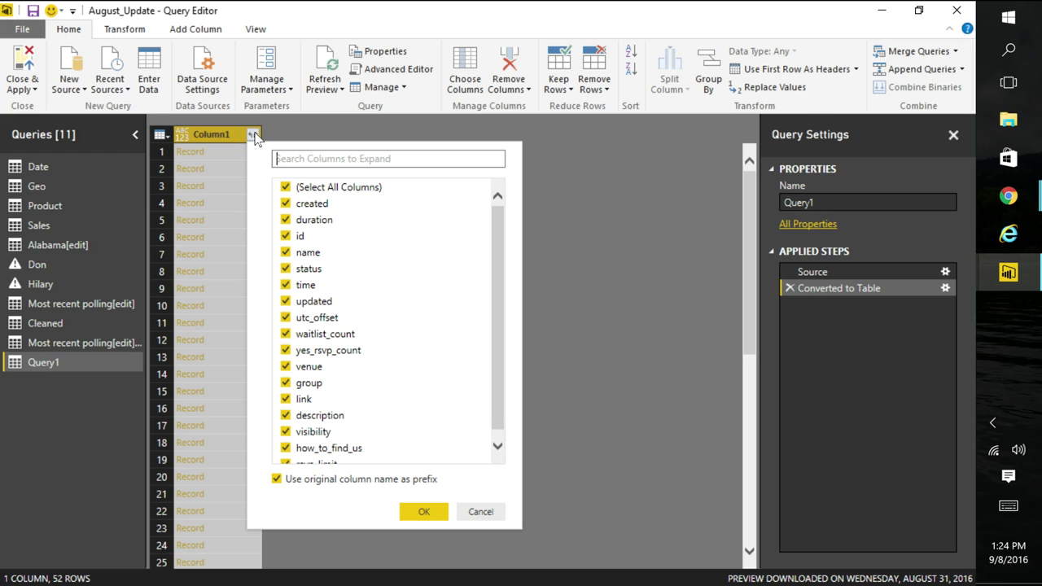
{"action": "scroll", "coordinate": [321, 427], "scroll_direction": "down", "scroll_amount": 1}
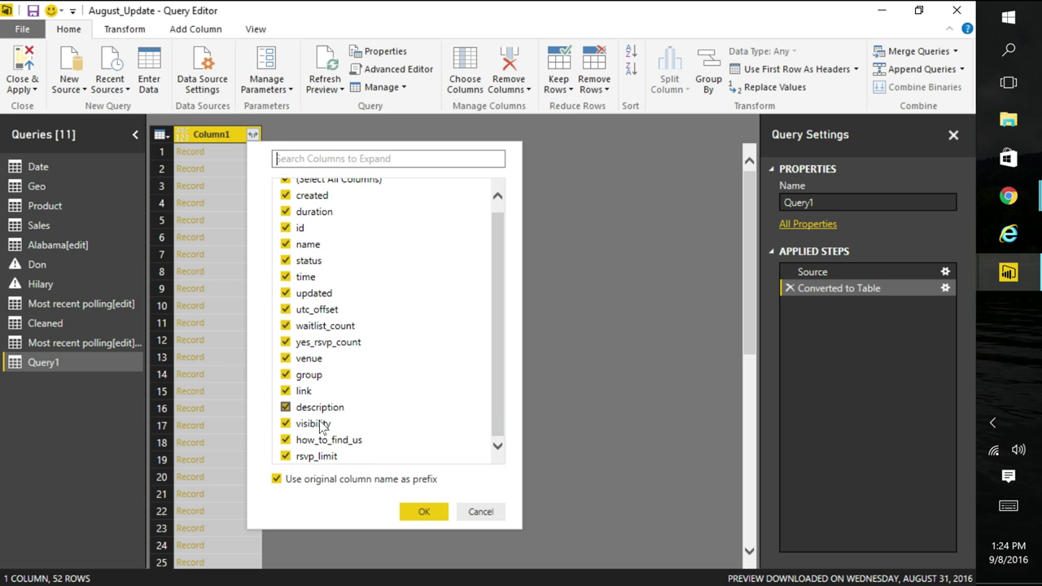
{"action": "left_click", "coordinate": [276, 480]}
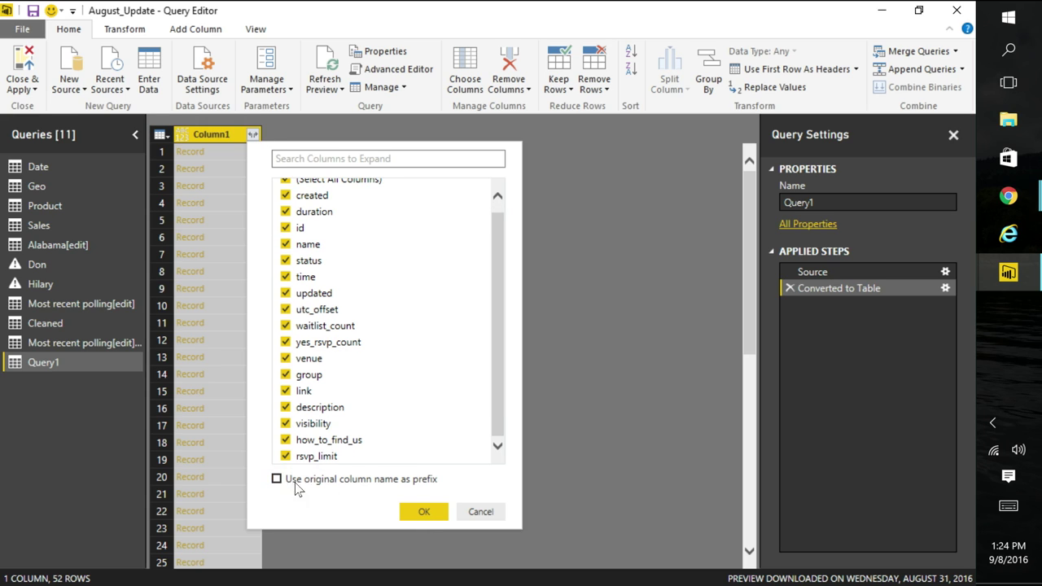
{"action": "left_click", "coordinate": [423, 512]}
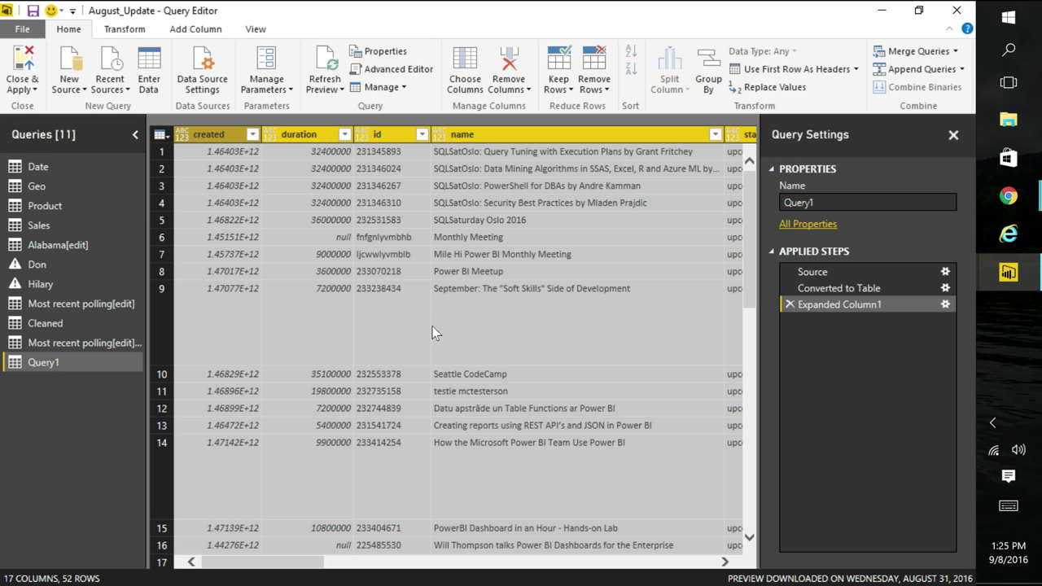
{"action": "left_click_drag", "start_coordinate": [289, 565], "coordinate": [499, 539]}
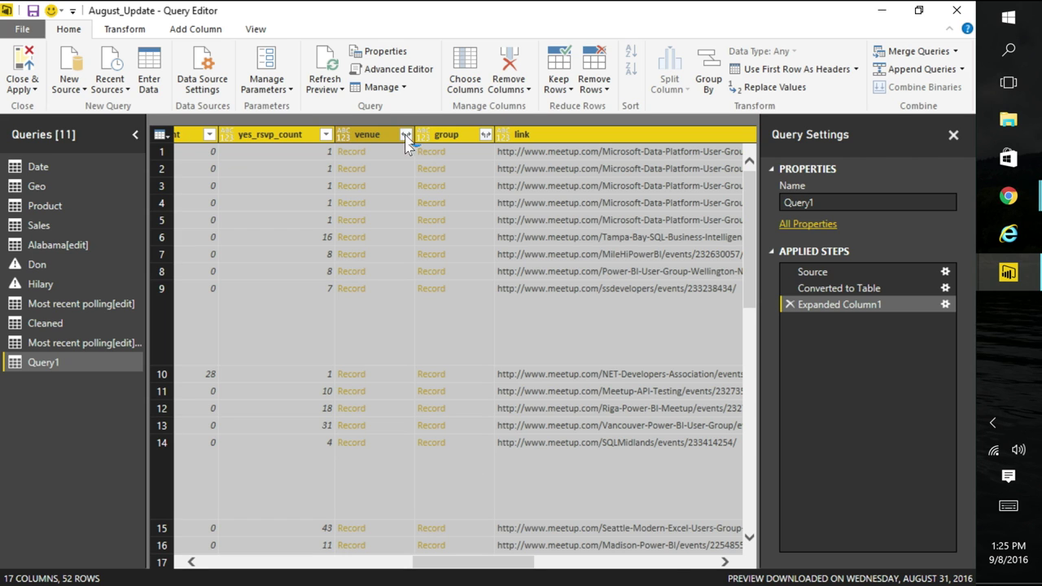
{"action": "left_click", "coordinate": [405, 134]}
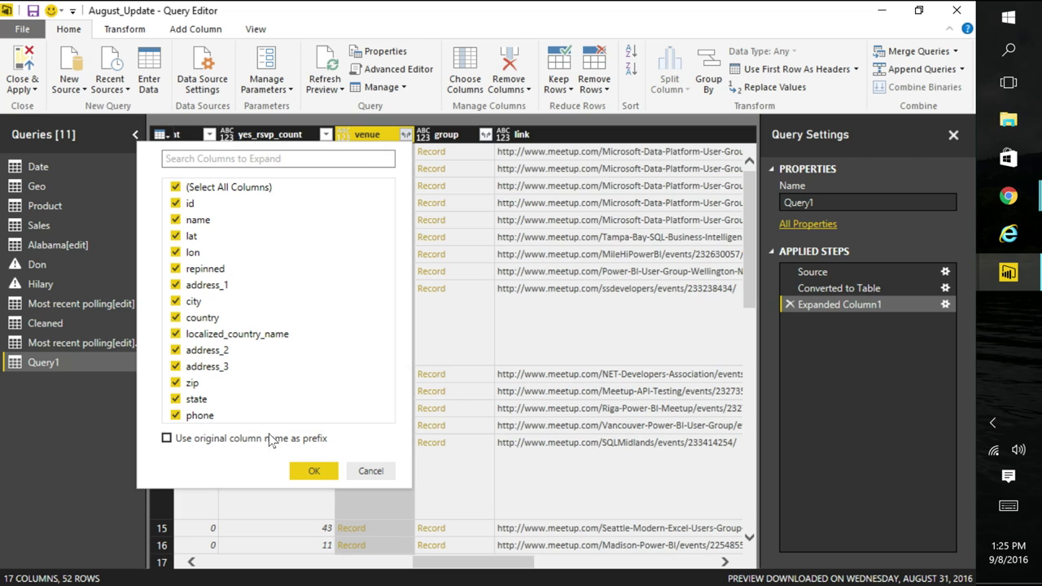
Expand the venue records into prefixed columns like venue.name and venue.lat
{"action": "left_click", "coordinate": [166, 439]}
{"action": "left_click", "coordinate": [313, 472]}
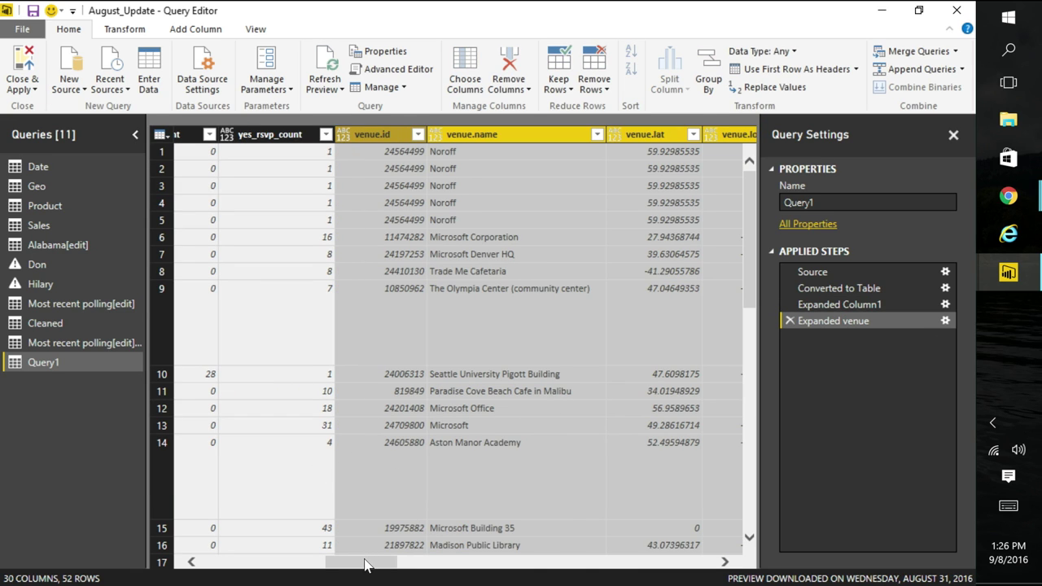
{"action": "left_click_drag", "start_coordinate": [370, 560], "coordinate": [574, 544]}
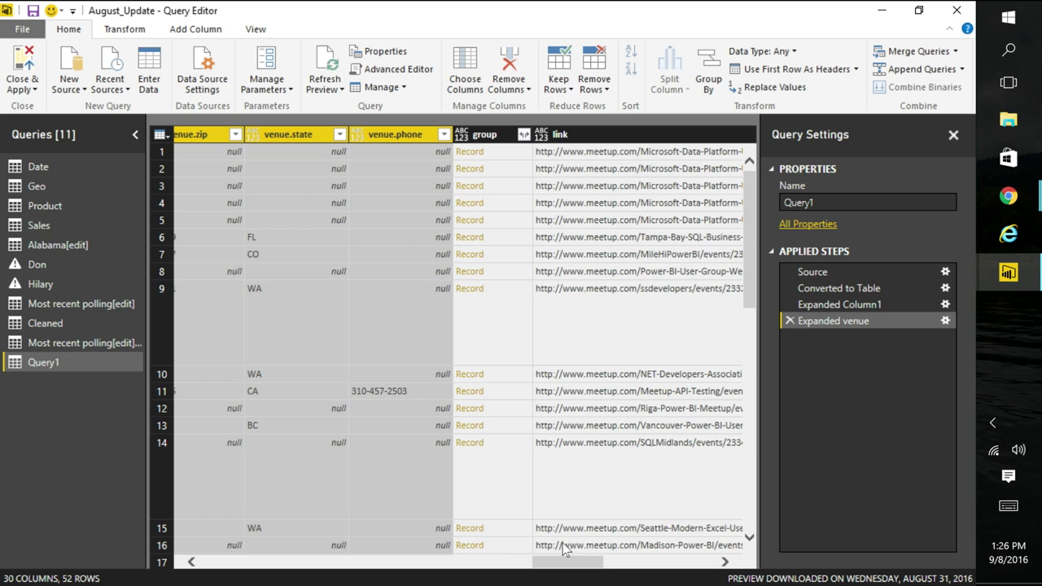
Expand the group records into prefixed columns and Close & Apply the query changes
{"action": "left_click", "coordinate": [524, 135]}
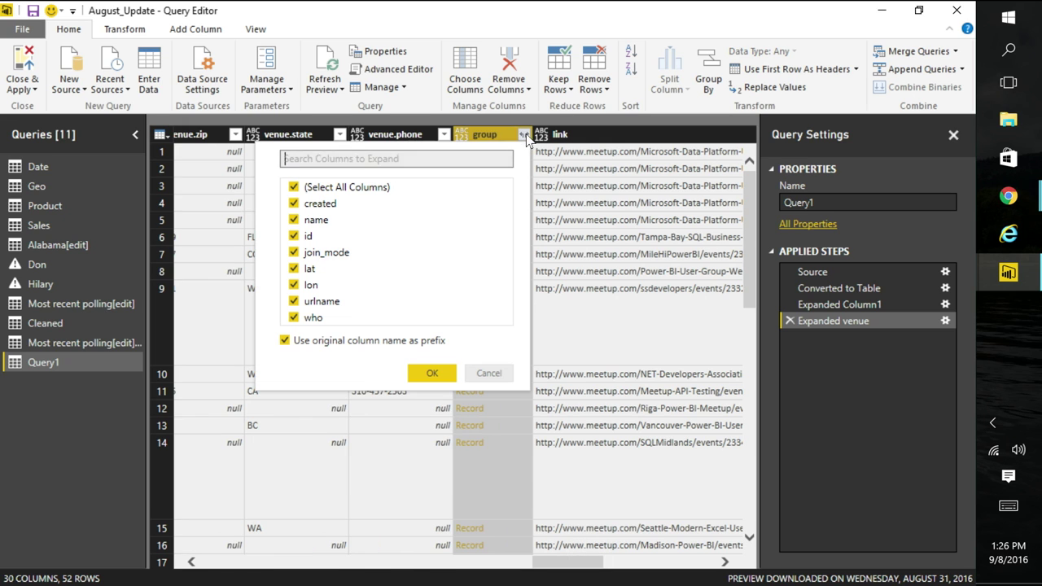
{"action": "left_click", "coordinate": [431, 375]}
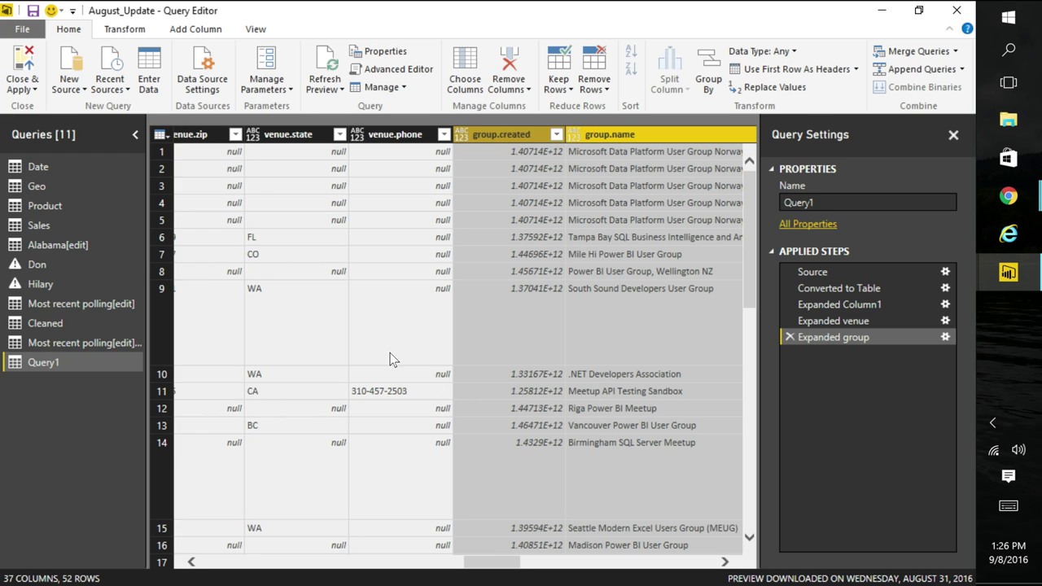
{"action": "left_click", "coordinate": [15, 87]}
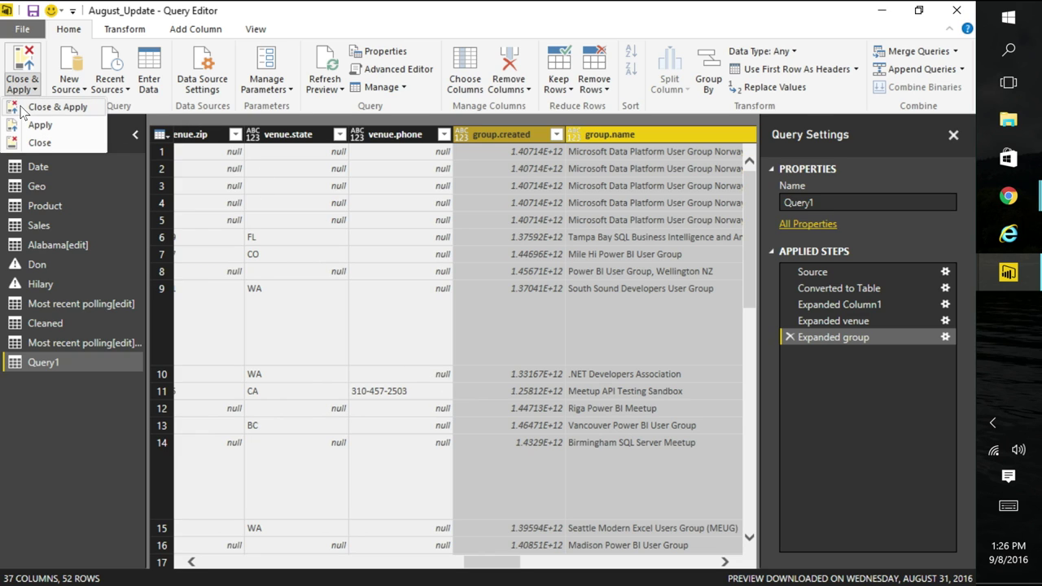
{"action": "left_click", "coordinate": [26, 107]}
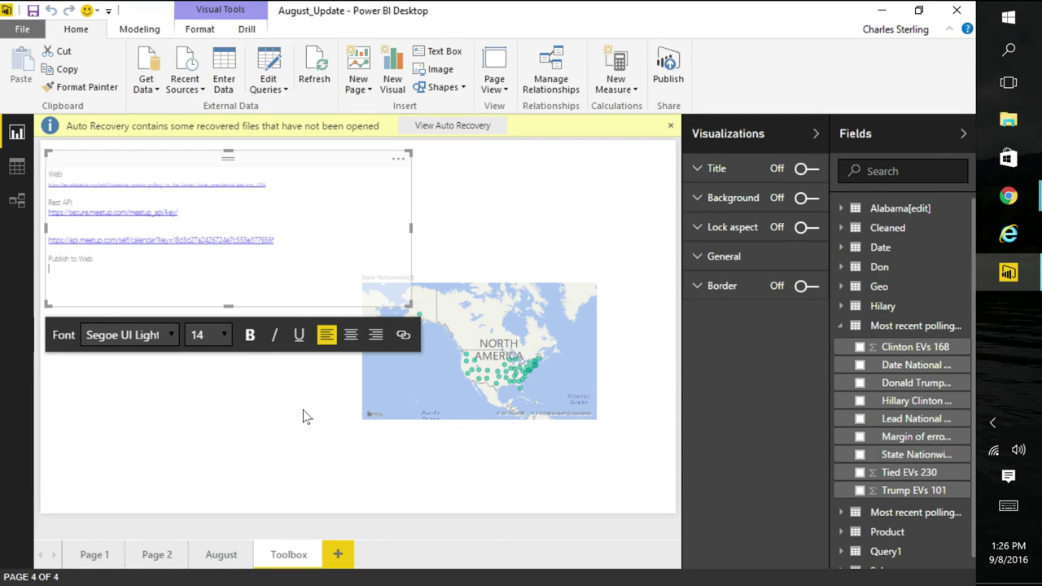
Add a blank Page 3 and collapse the Most recent polling table's fields
{"action": "left_click", "coordinate": [308, 383]}
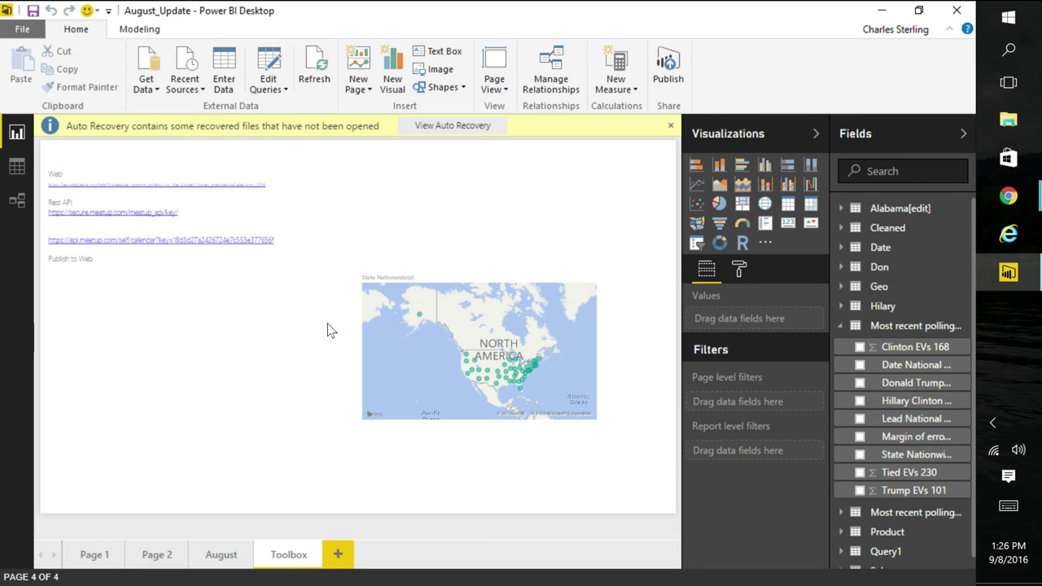
{"action": "left_click", "coordinate": [337, 556]}
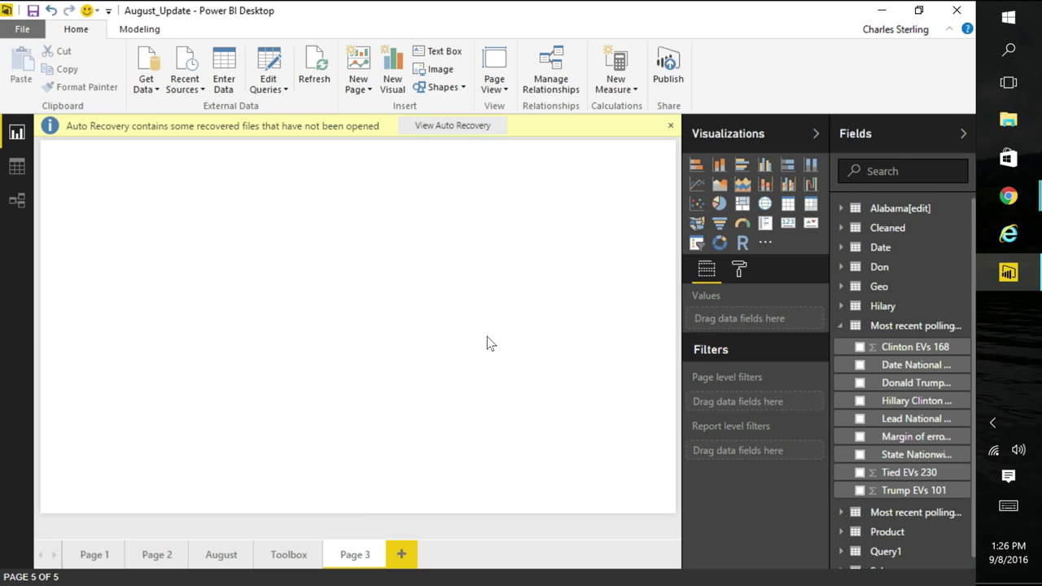
{"action": "left_click", "coordinate": [841, 327]}
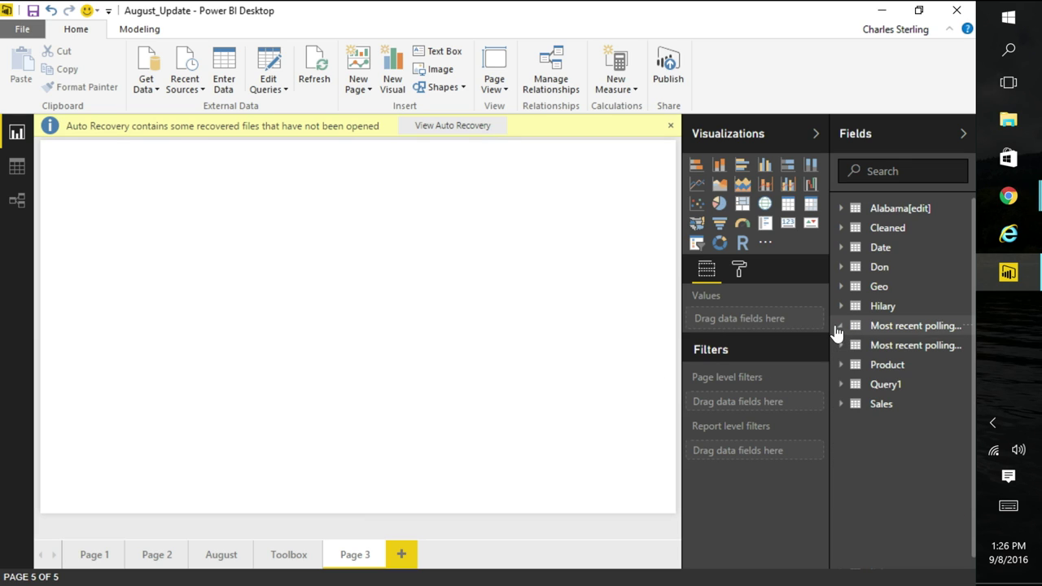
Rename Query1 to 'meetup' and expand it to list its fields
{"action": "double_click", "coordinate": [887, 384]}
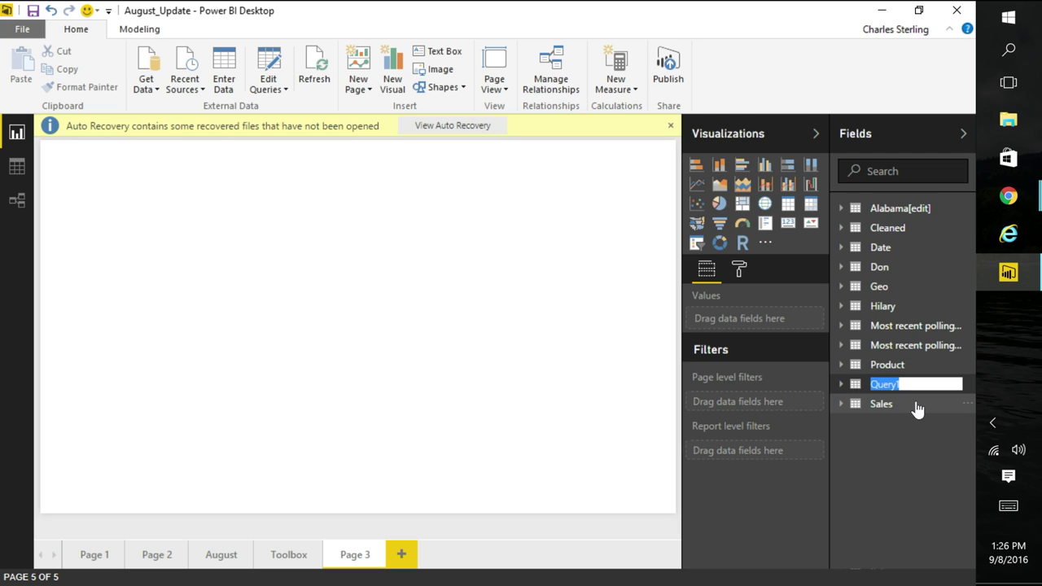
{"action": "type", "text": "mee"}
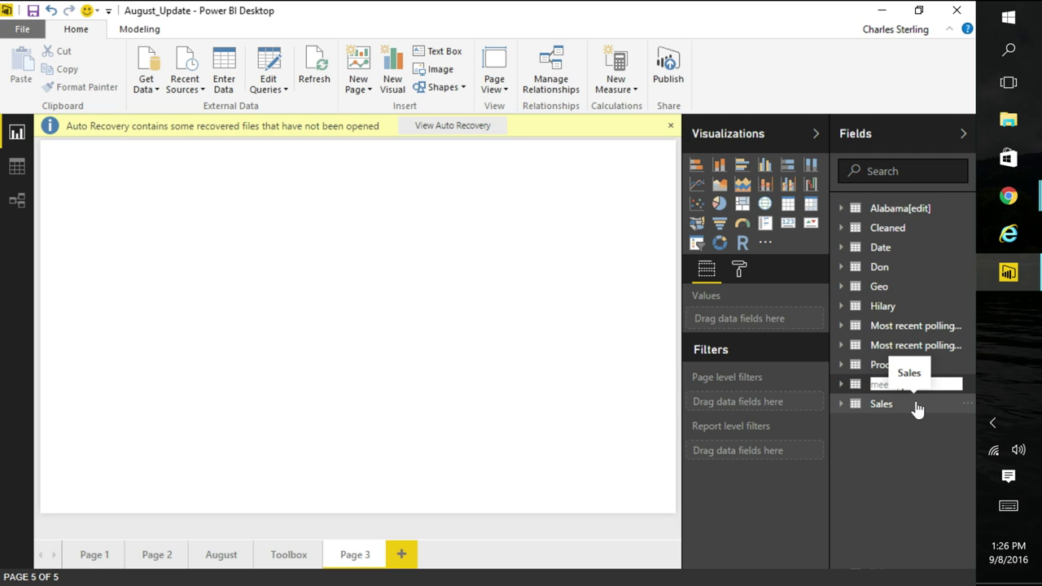
{"action": "type", "text": "tup"}
{"action": "key", "text": "Return"}
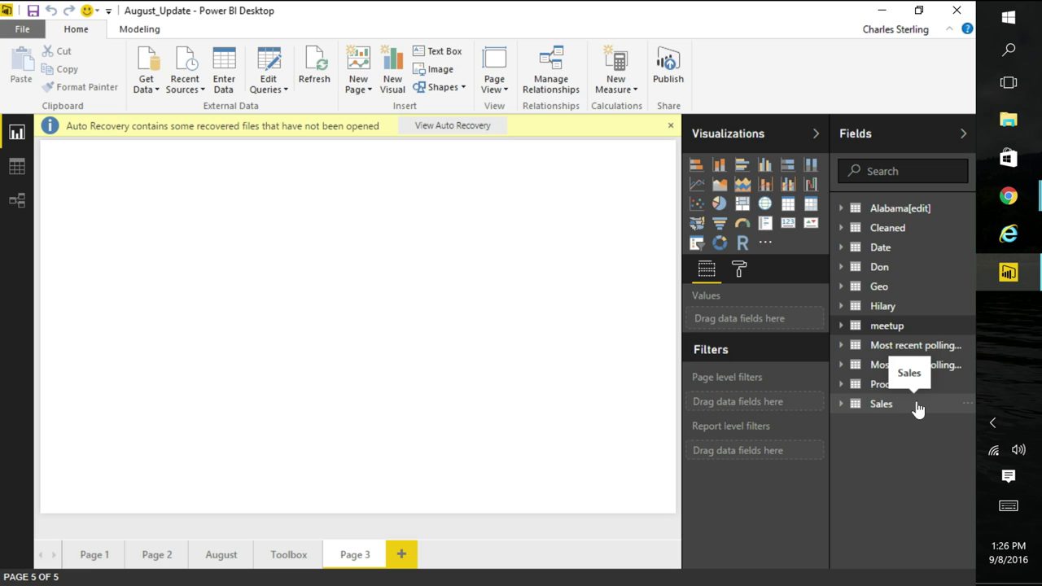
{"action": "left_click", "coordinate": [840, 327]}
{"action": "scroll", "coordinate": [935, 456], "scroll_direction": "down", "scroll_amount": 3}
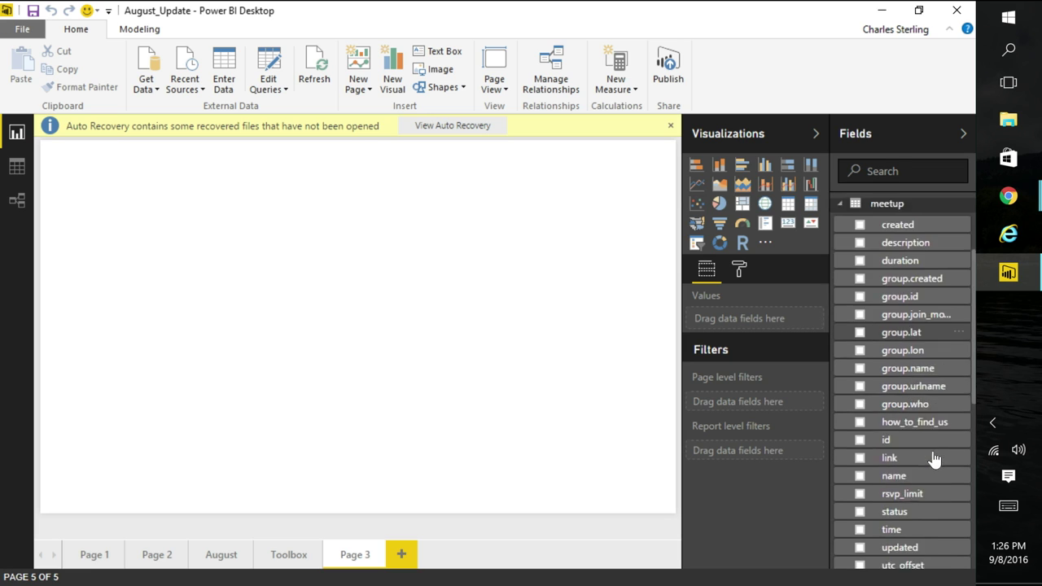
{"action": "scroll", "coordinate": [932, 456], "scroll_direction": "up", "scroll_amount": 2}
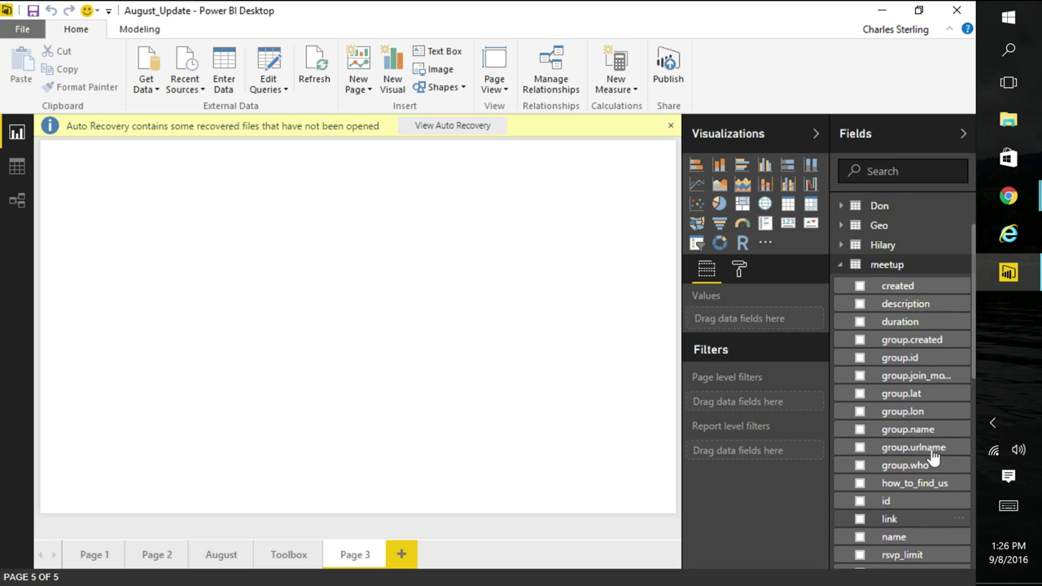
Add a wide map plotting venue.lat and venue.lon, with bubbles sized by count of venue.name
{"action": "left_click", "coordinate": [766, 205]}
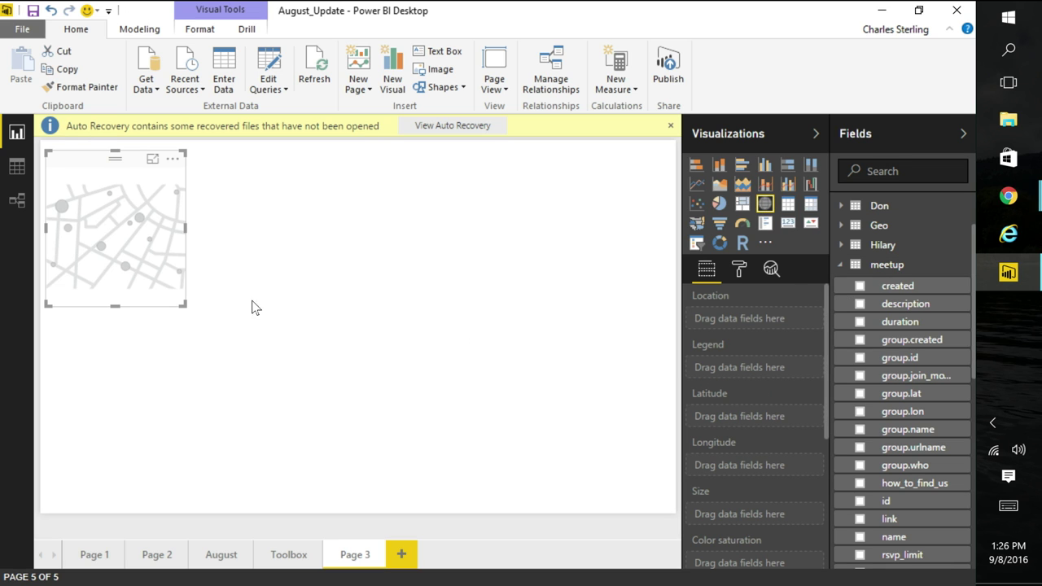
{"action": "left_click_drag", "start_coordinate": [187, 304], "coordinate": [614, 306]}
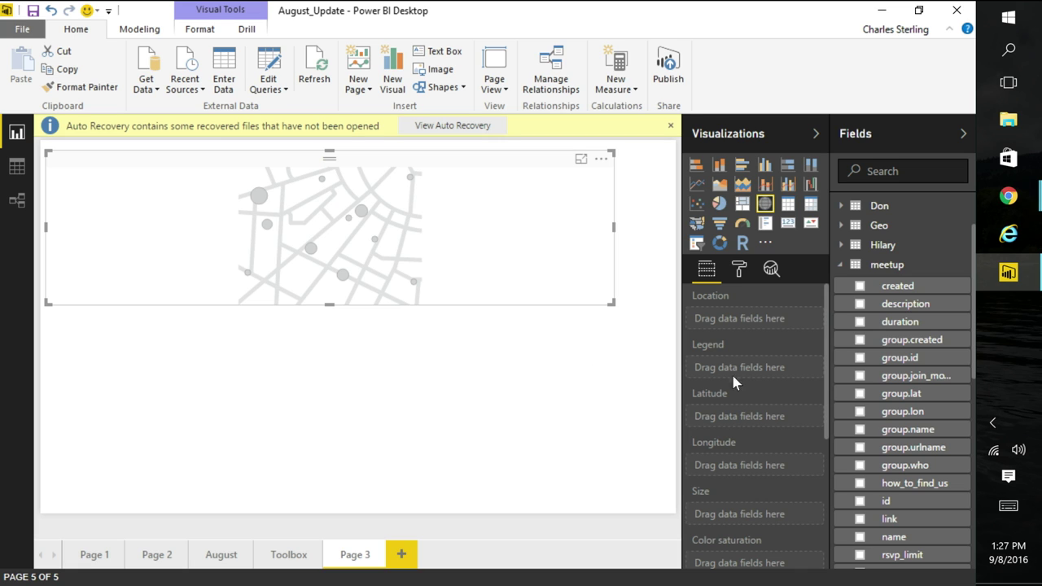
{"action": "scroll", "coordinate": [863, 431], "scroll_direction": "down", "scroll_amount": 5}
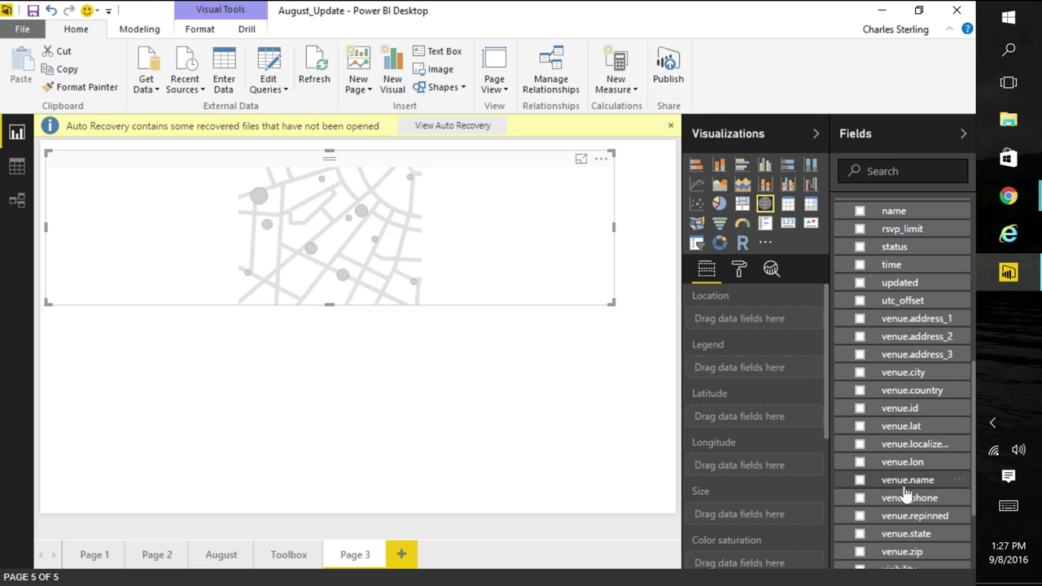
{"action": "scroll", "coordinate": [909, 521], "scroll_direction": "down", "scroll_amount": 1}
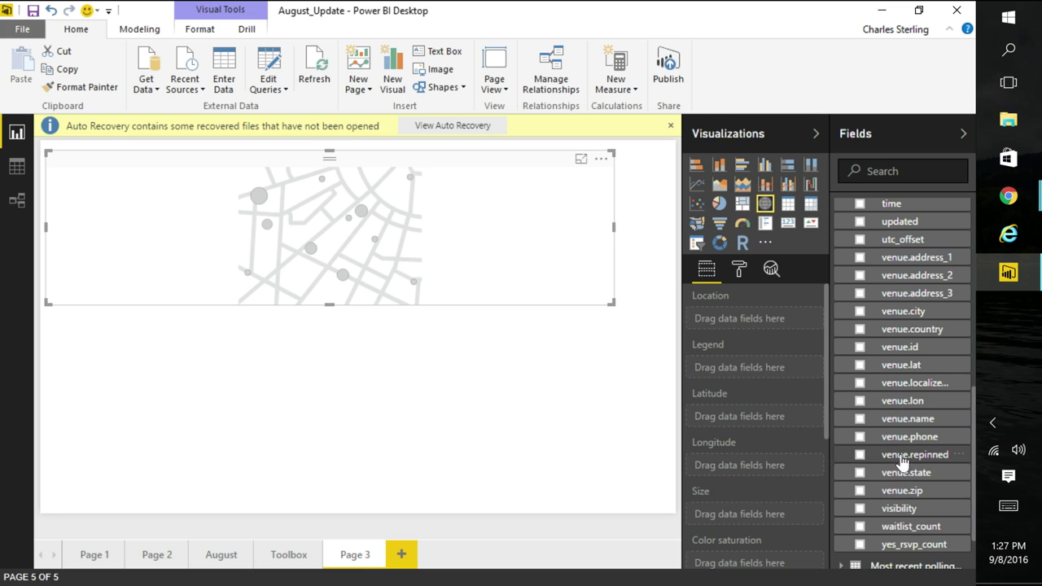
{"action": "left_click_drag", "start_coordinate": [899, 368], "coordinate": [752, 418]}
{"action": "left_click_drag", "start_coordinate": [903, 401], "coordinate": [773, 470]}
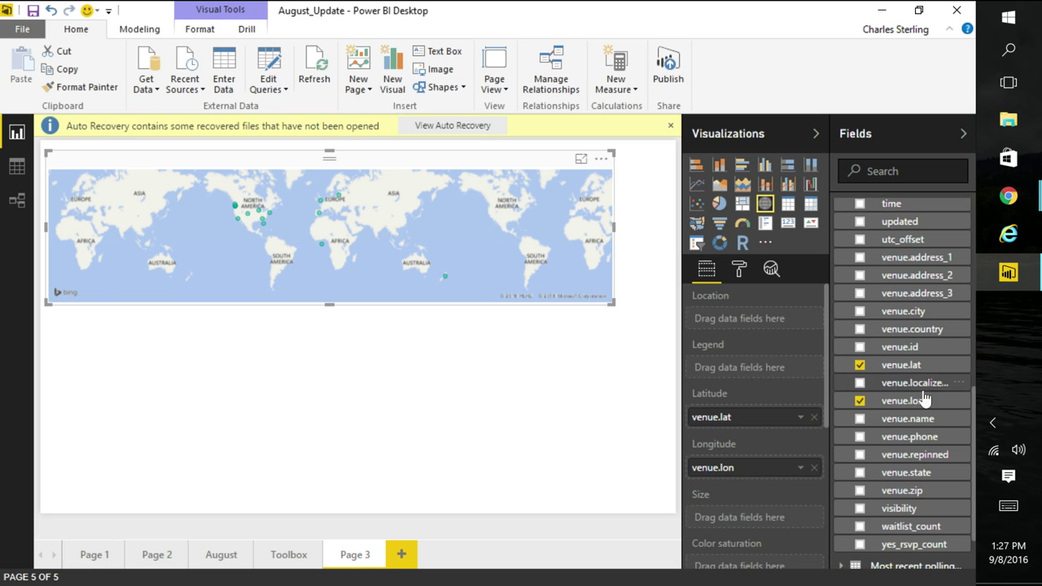
{"action": "left_click_drag", "start_coordinate": [928, 420], "coordinate": [705, 527]}
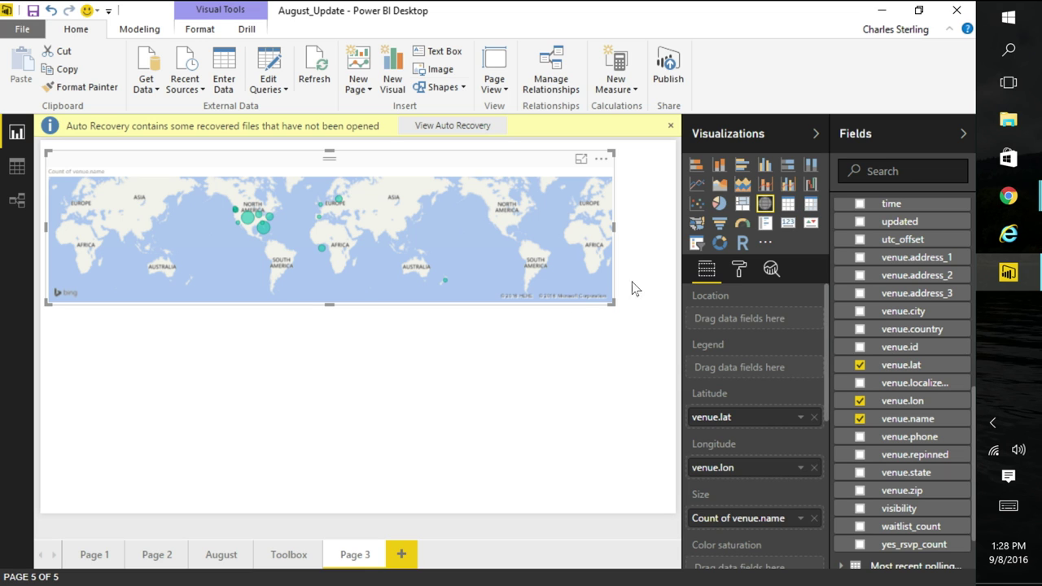
Add a widened table below the map listing group.name and link
{"action": "left_click", "coordinate": [787, 204]}
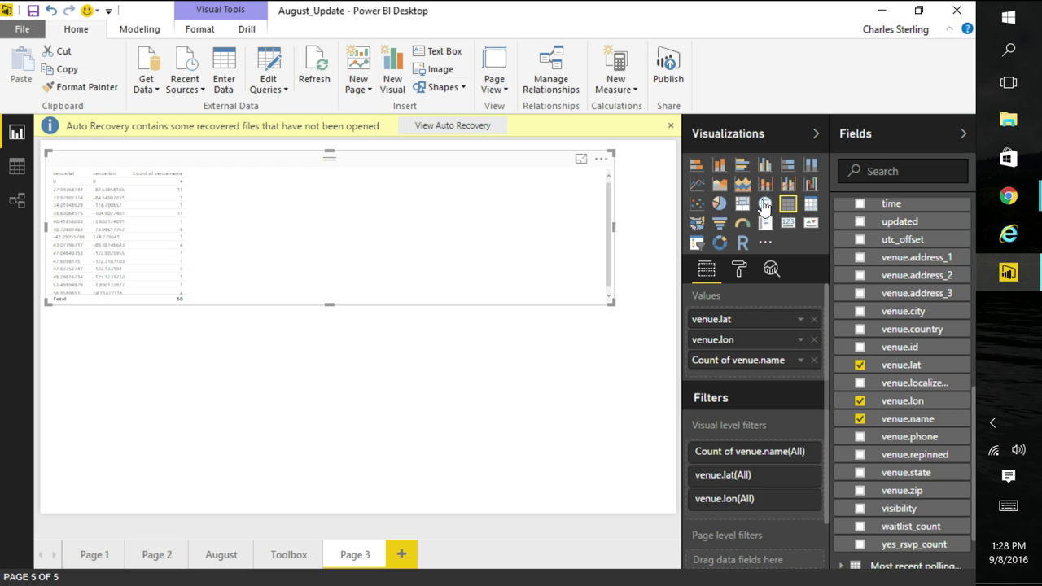
{"action": "left_click", "coordinate": [765, 202]}
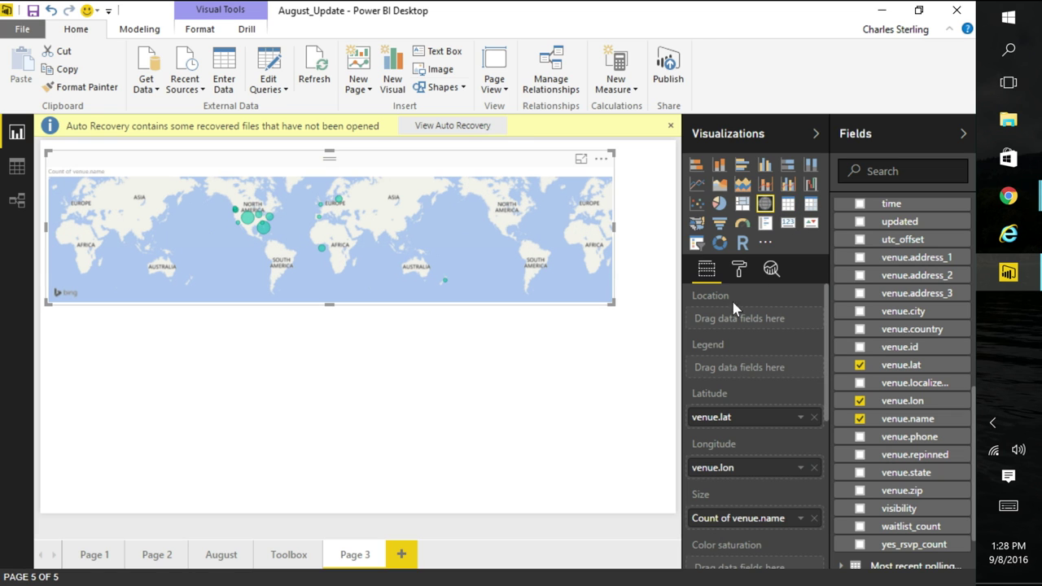
{"action": "left_click", "coordinate": [632, 376]}
{"action": "left_click", "coordinate": [787, 211]}
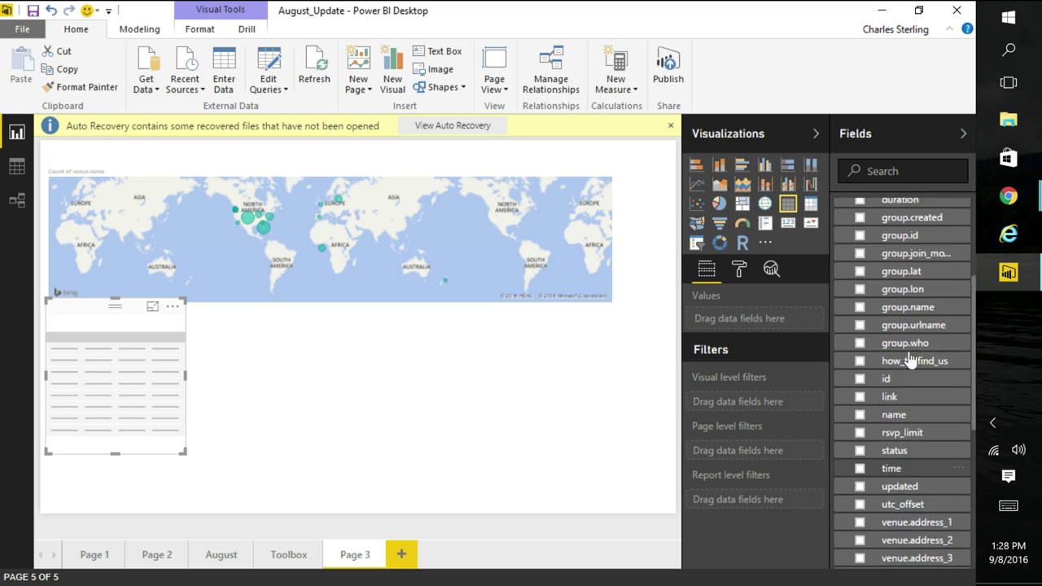
{"action": "scroll", "coordinate": [910, 361], "scroll_direction": "up", "scroll_amount": 5}
{"action": "scroll", "coordinate": [910, 351], "scroll_direction": "down", "scroll_amount": 4}
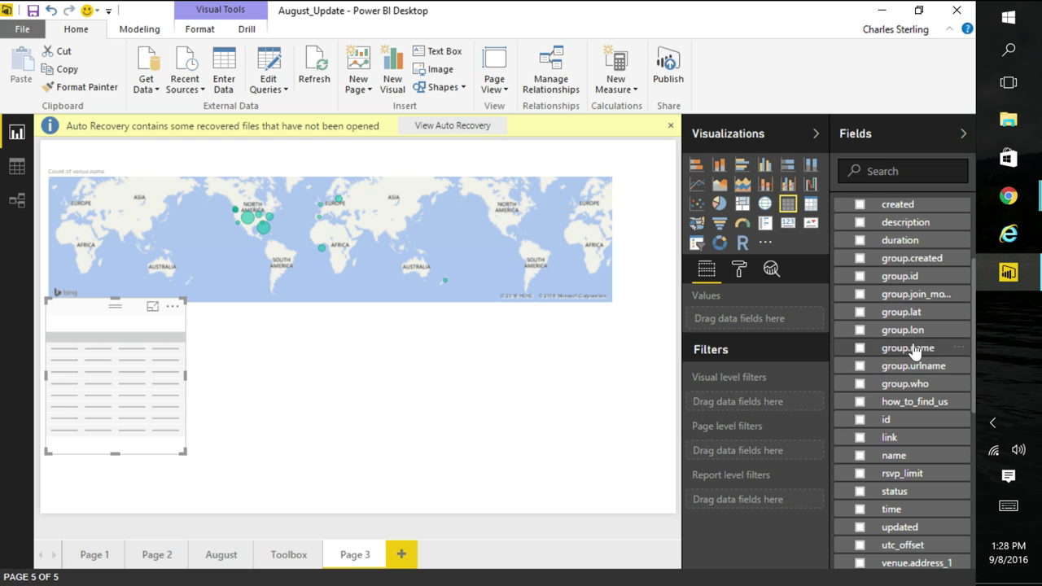
{"action": "left_click_drag", "start_coordinate": [913, 350], "coordinate": [114, 429]}
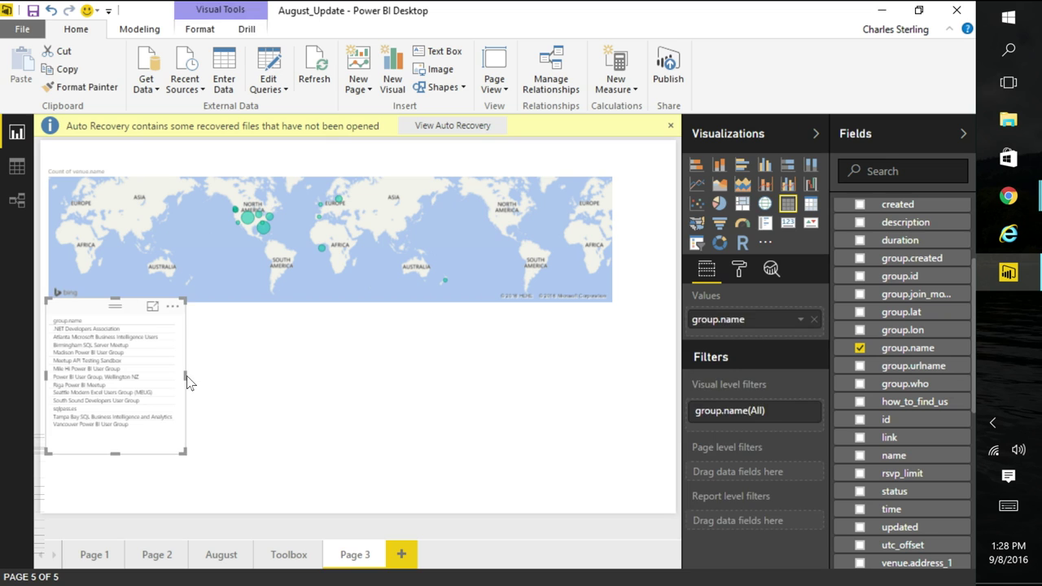
{"action": "left_click_drag", "start_coordinate": [186, 377], "coordinate": [461, 371]}
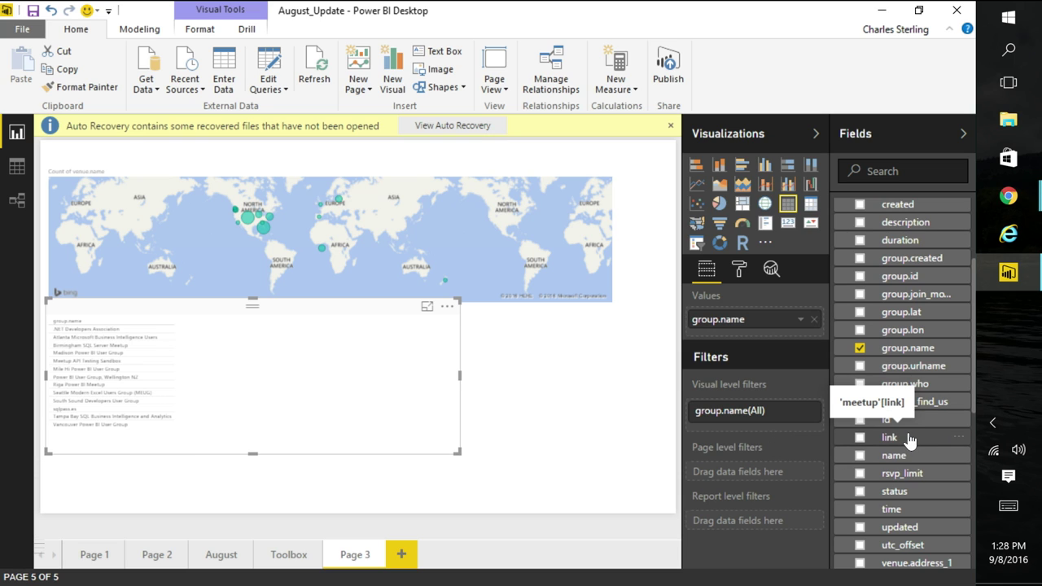
{"action": "left_click_drag", "start_coordinate": [910, 443], "coordinate": [386, 391]}
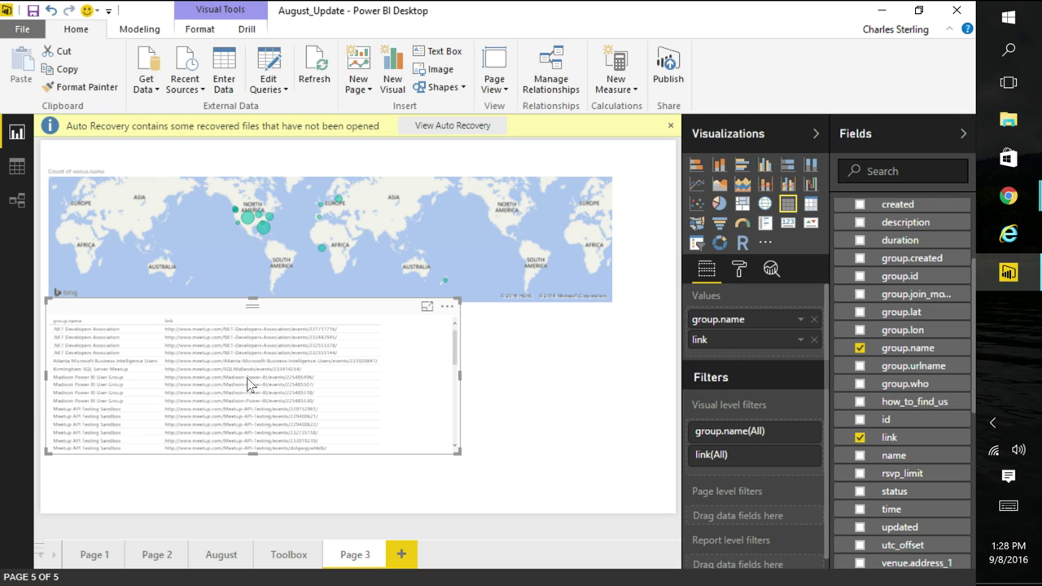
Set the link field's data category to Web URL so links show as hyperlinks
{"action": "left_click", "coordinate": [894, 437]}
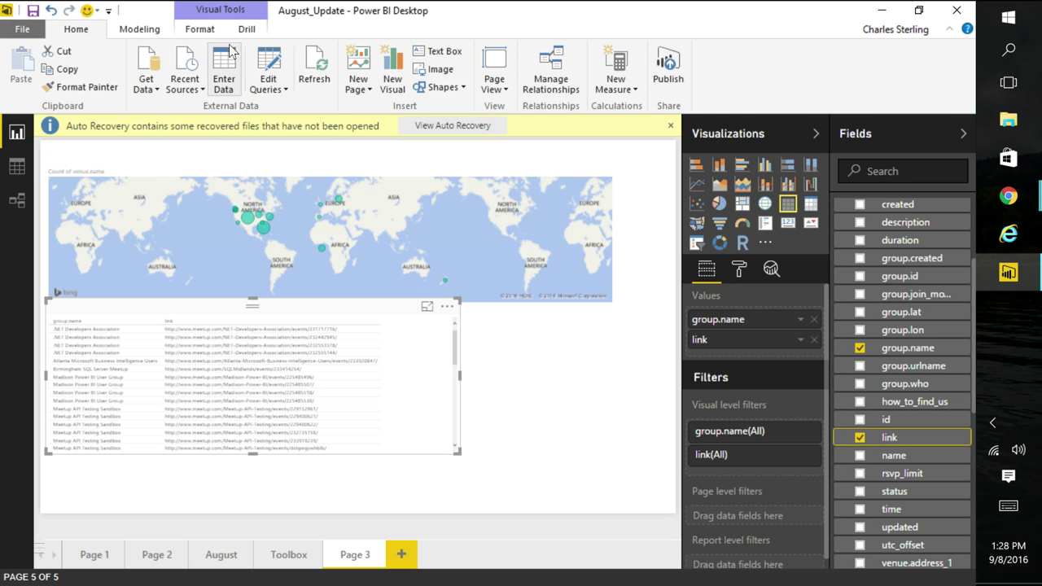
{"action": "left_click", "coordinate": [141, 30]}
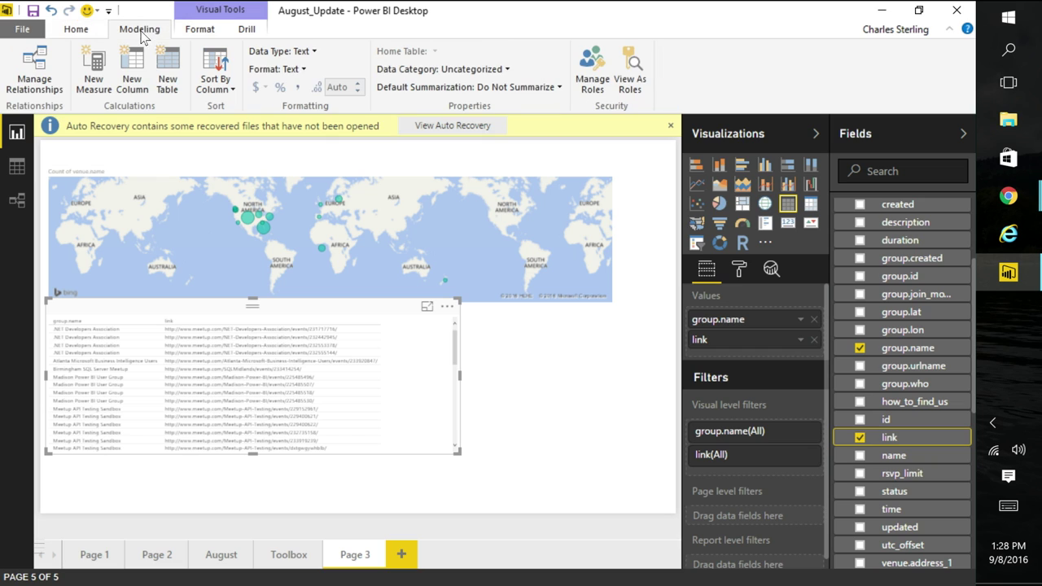
{"action": "left_click", "coordinate": [446, 73]}
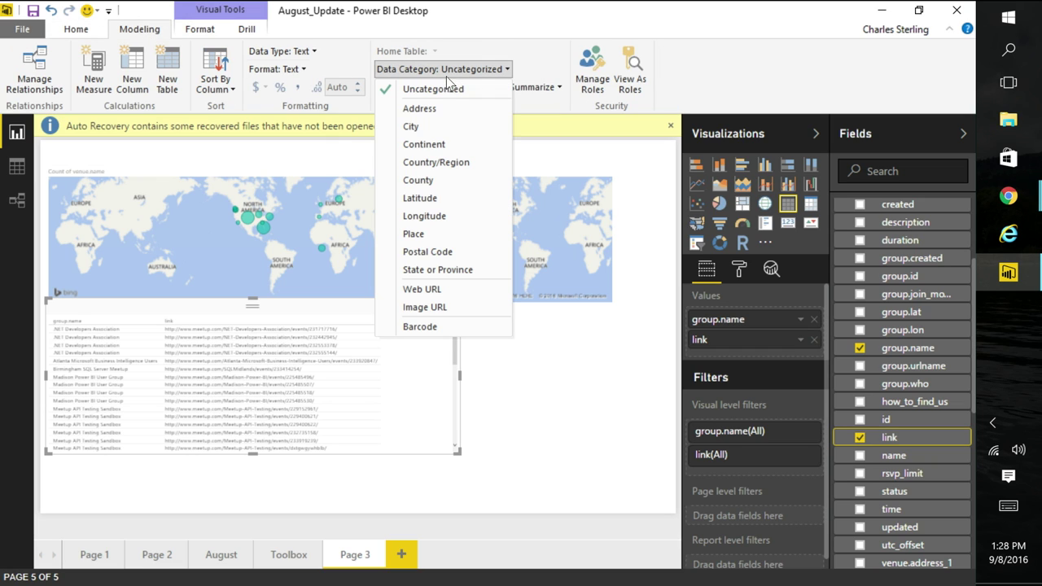
{"action": "left_click", "coordinate": [447, 289]}
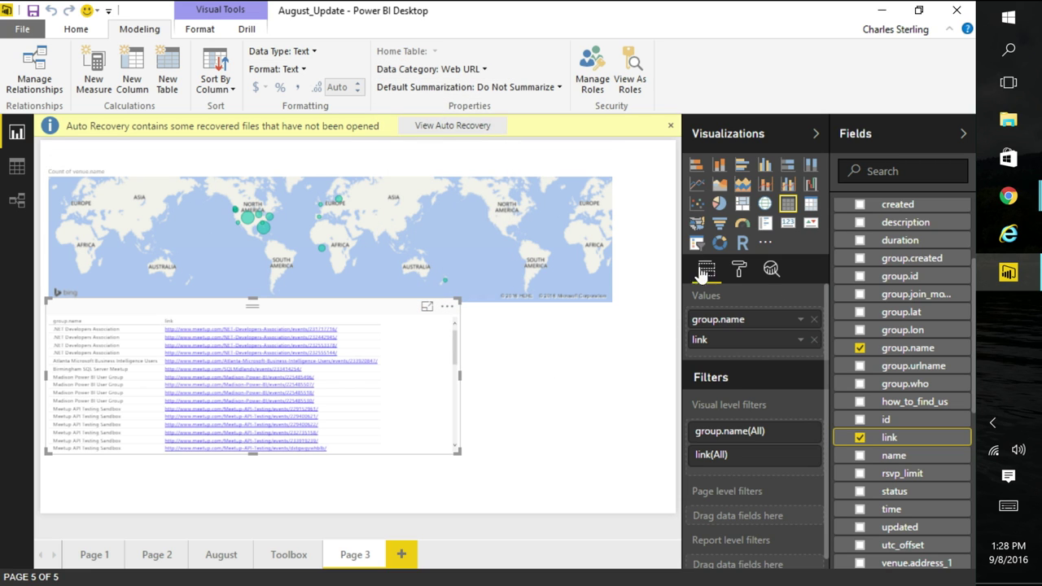
Narrow the map and import the AttributeSlicer.0.10.2.pbiviz custom visual
{"action": "left_click", "coordinate": [581, 232]}
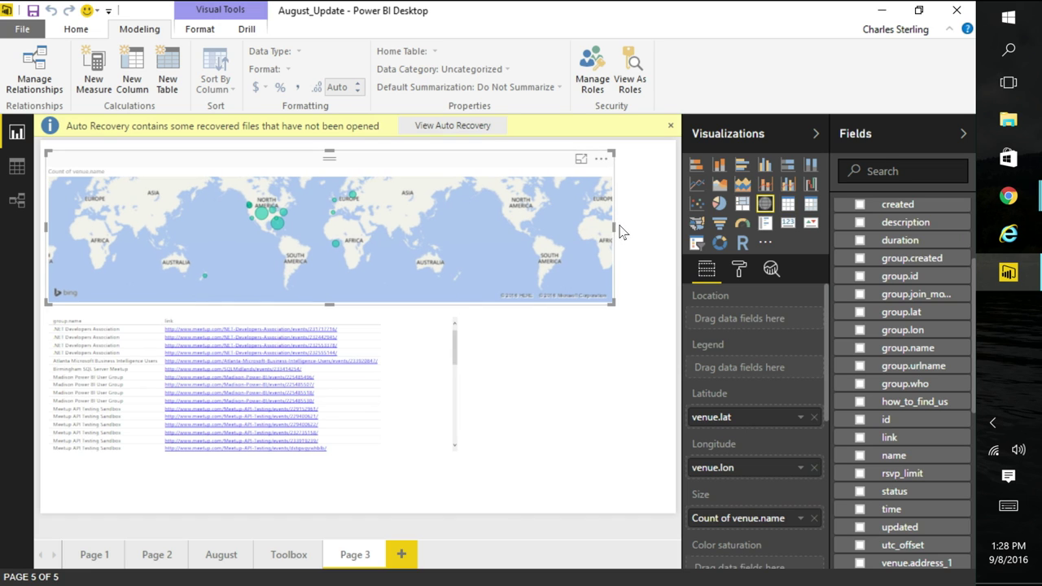
{"action": "left_click_drag", "start_coordinate": [611, 228], "coordinate": [458, 240]}
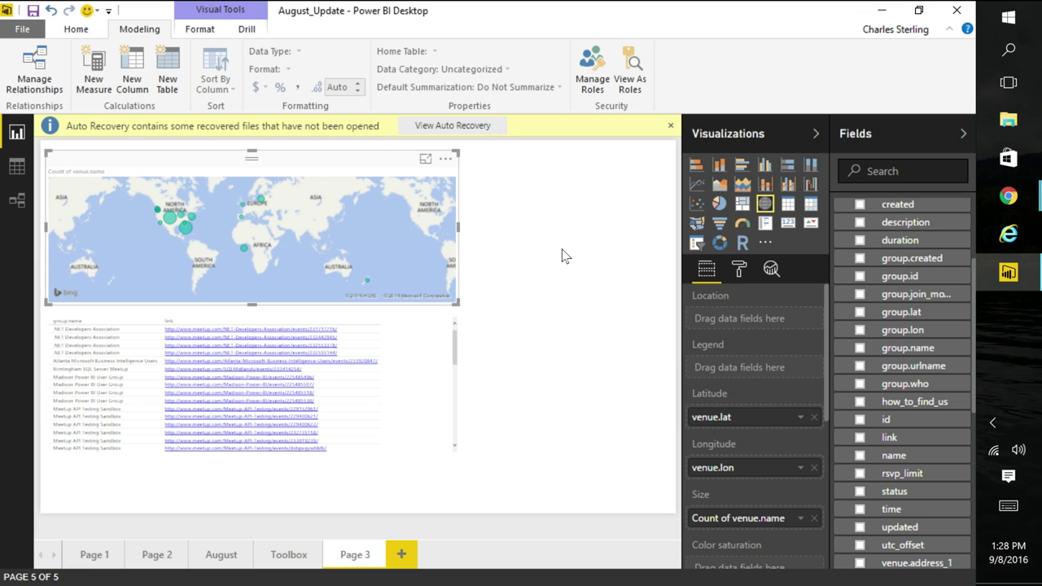
{"action": "left_click", "coordinate": [766, 245]}
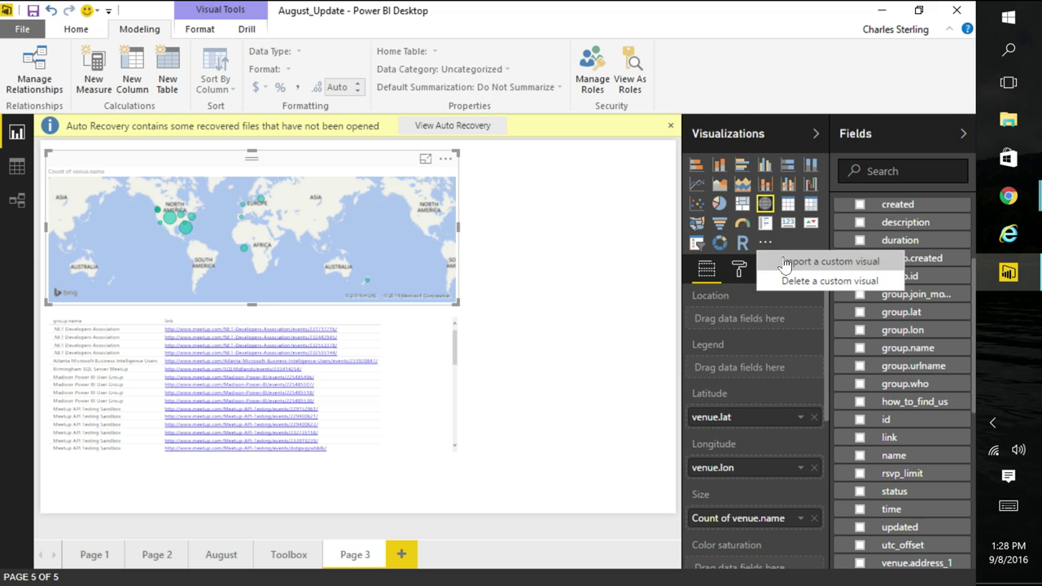
{"action": "left_click", "coordinate": [785, 263]}
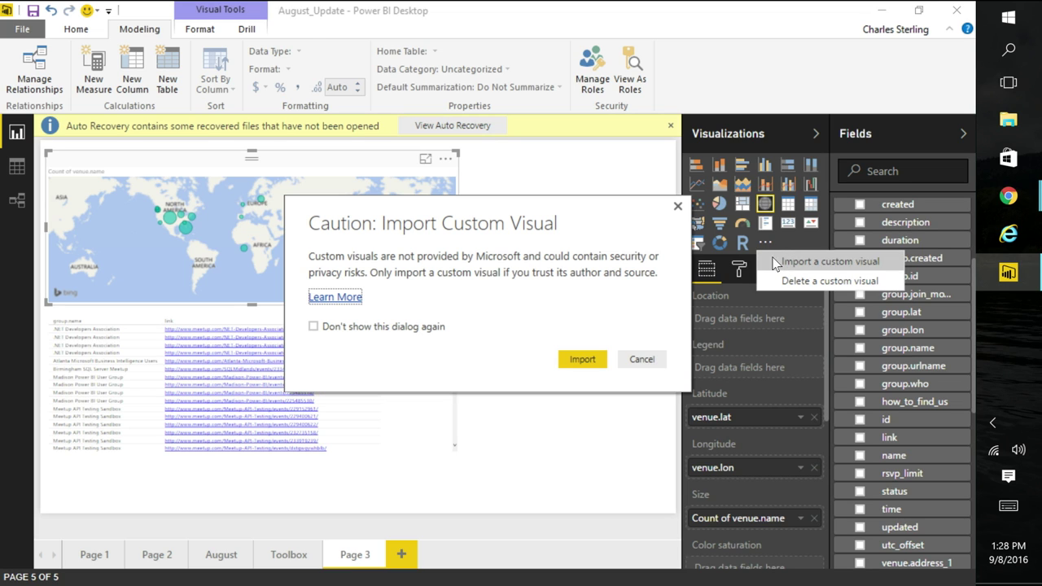
{"action": "left_click", "coordinate": [594, 358]}
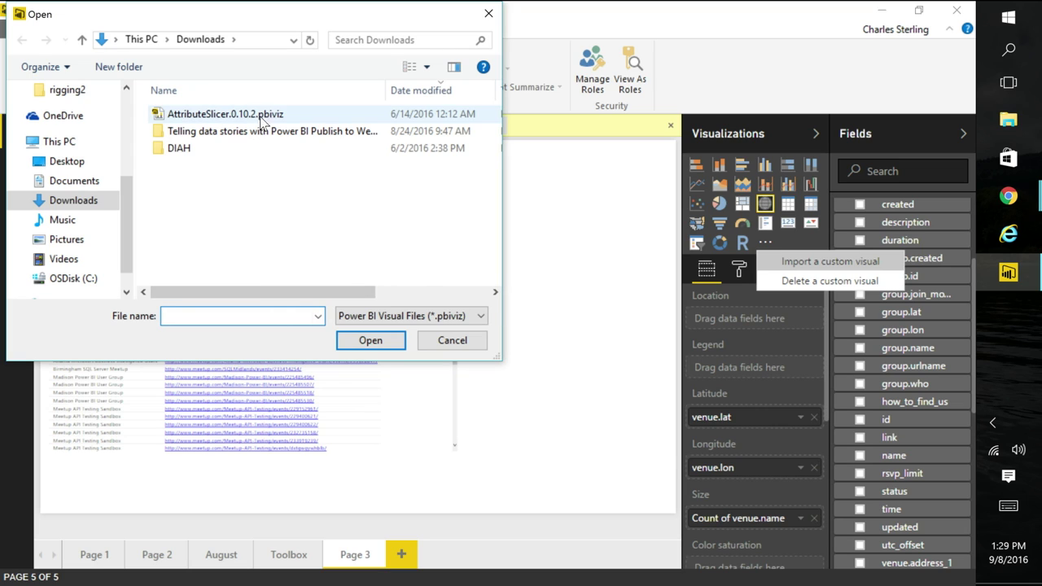
{"action": "left_click", "coordinate": [226, 114]}
{"action": "left_click", "coordinate": [377, 348]}
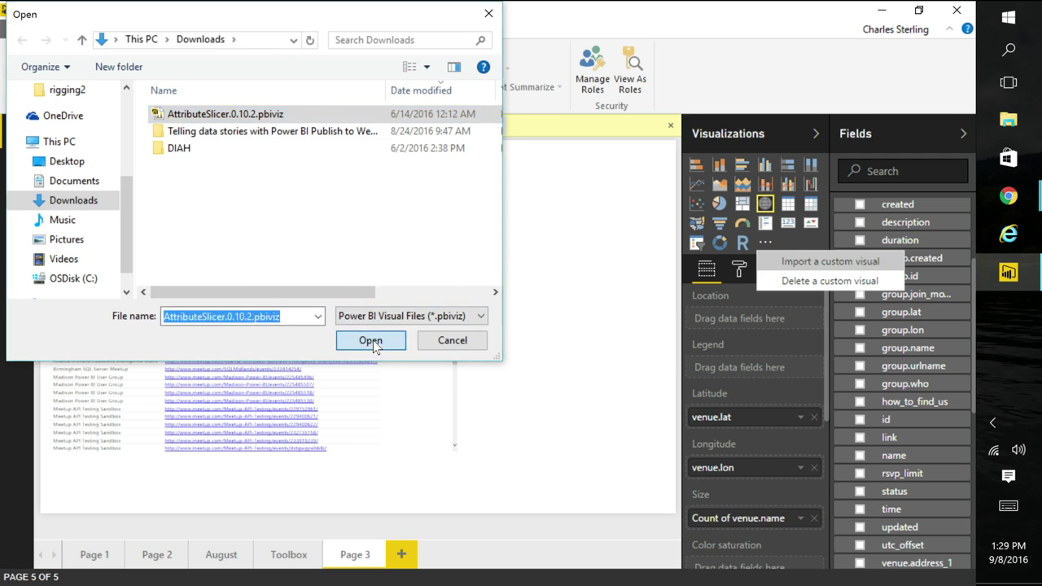
{"action": "left_click", "coordinate": [611, 328]}
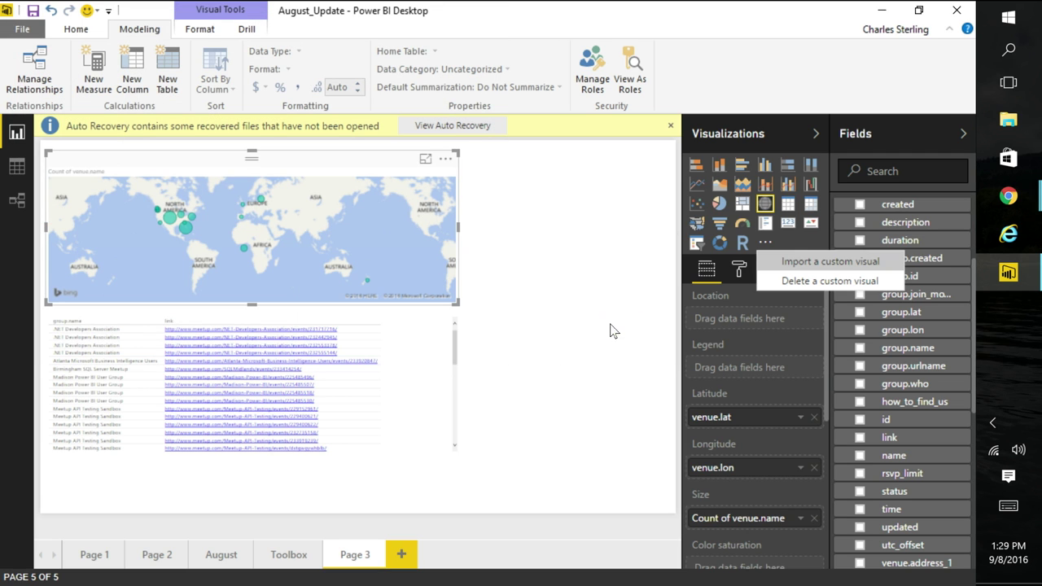
Add a tall AttributeSlicer listing venue.city with Count of venue.city bars beside the map
{"action": "left_click", "coordinate": [576, 295]}
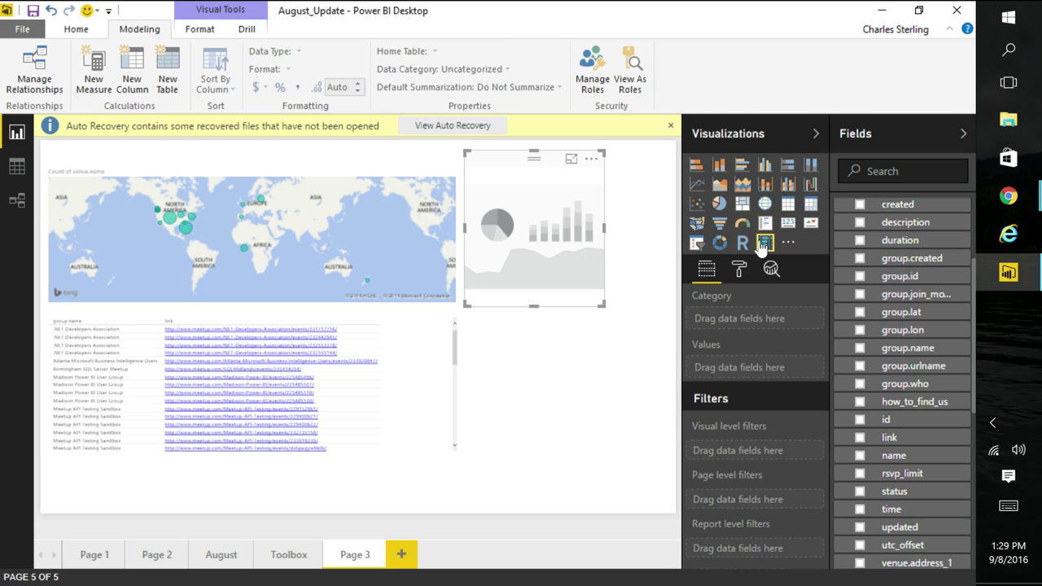
{"action": "left_click", "coordinate": [762, 243]}
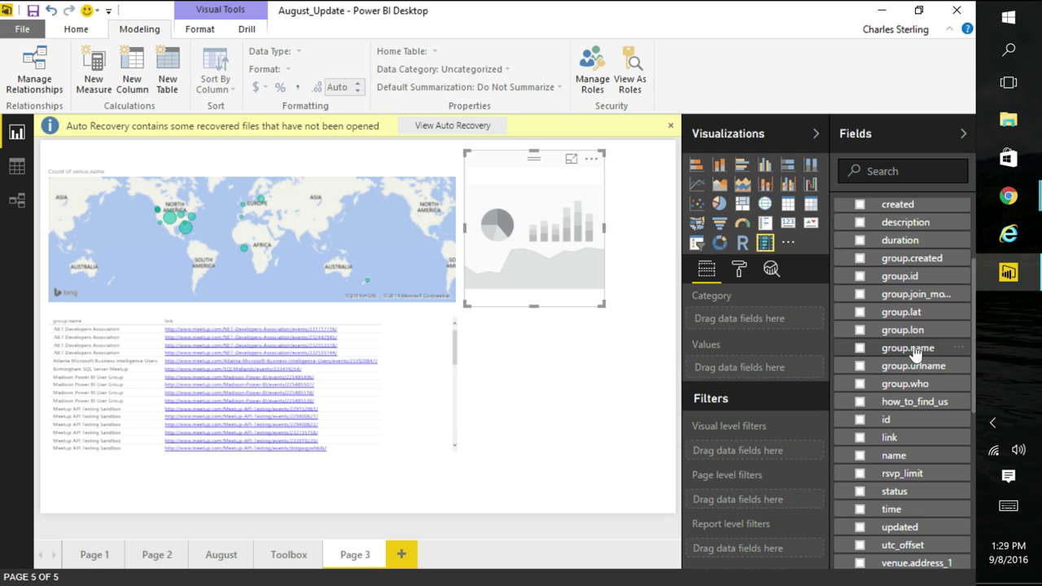
{"action": "left_click_drag", "start_coordinate": [913, 350], "coordinate": [796, 322]}
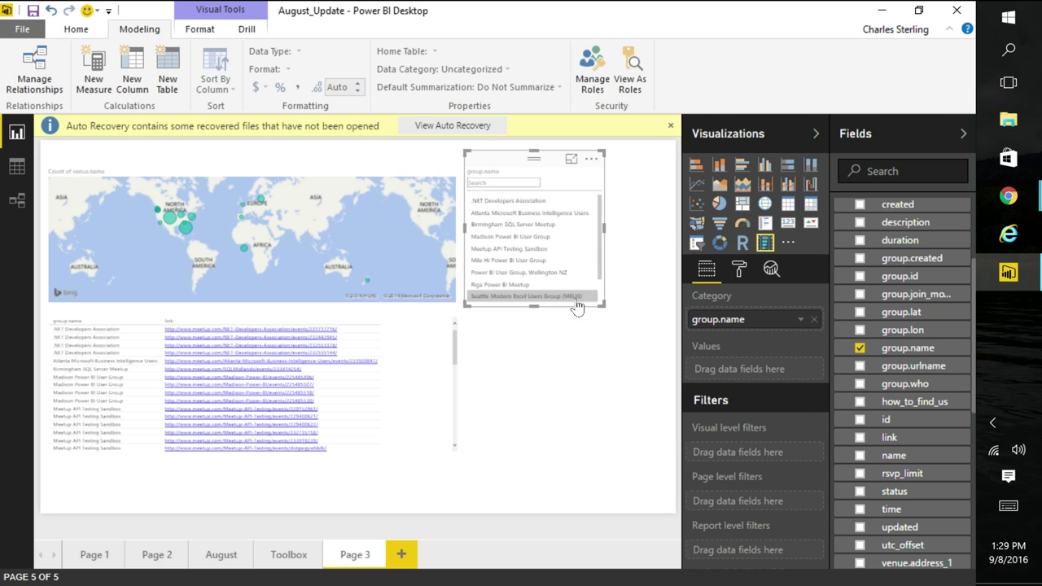
{"action": "left_click_drag", "start_coordinate": [529, 212], "coordinate": [903, 415]}
{"action": "scroll", "coordinate": [918, 425], "scroll_direction": "up", "scroll_amount": 1}
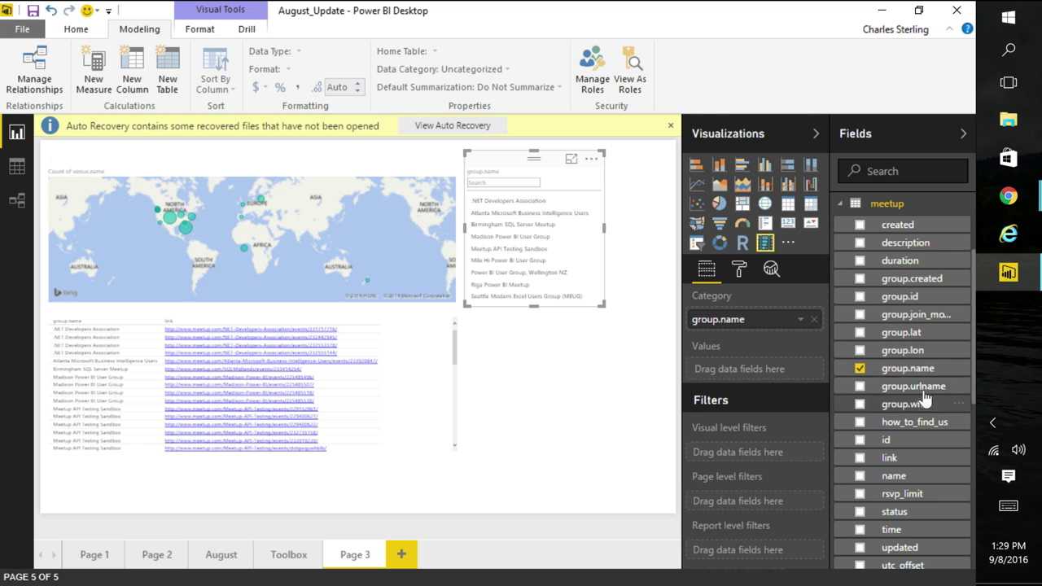
{"action": "scroll", "coordinate": [931, 407], "scroll_direction": "down", "scroll_amount": 4}
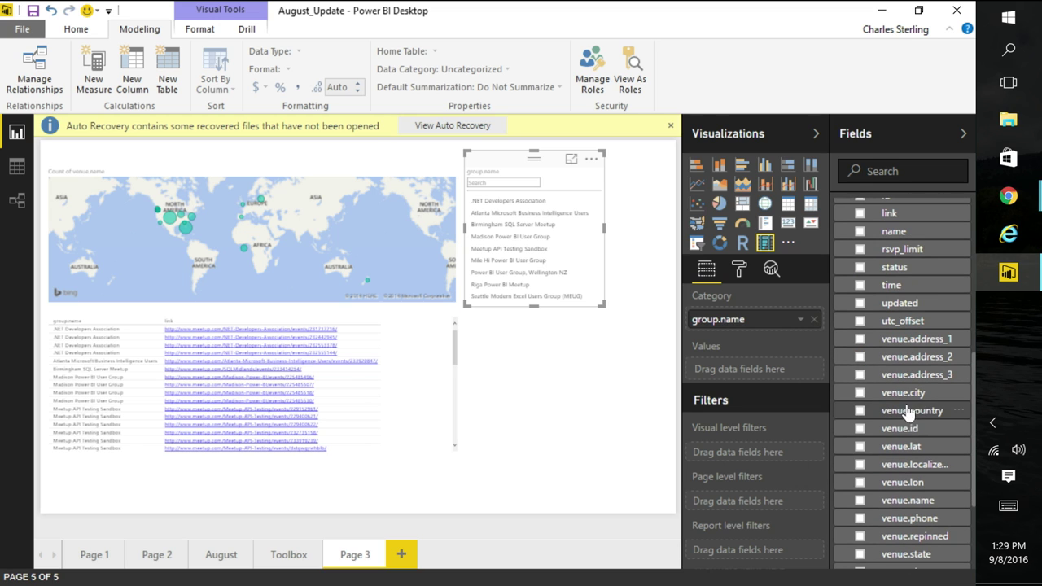
{"action": "left_click_drag", "start_coordinate": [914, 395], "coordinate": [777, 321]}
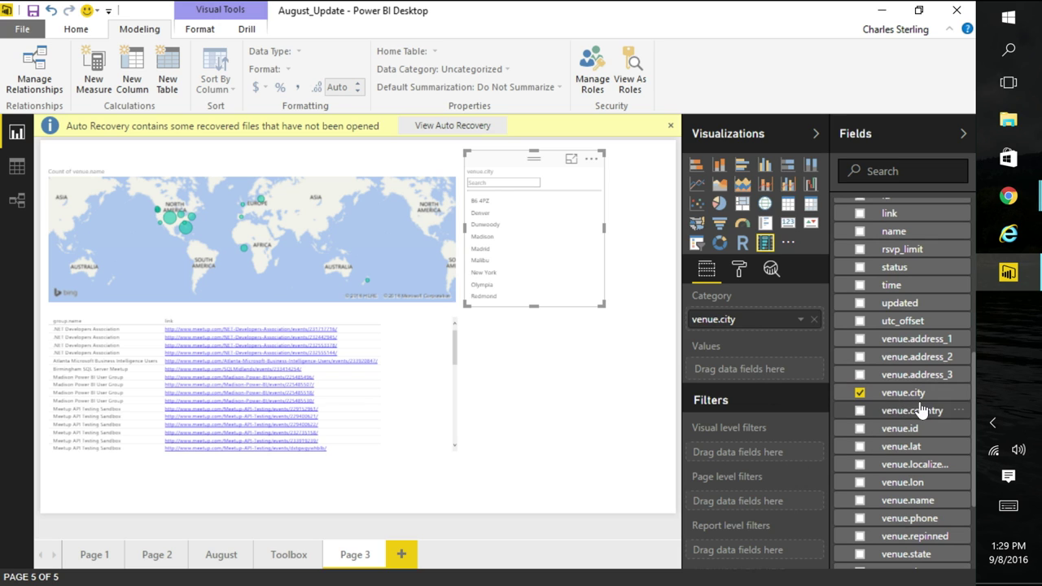
{"action": "left_click_drag", "start_coordinate": [920, 402], "coordinate": [783, 372]}
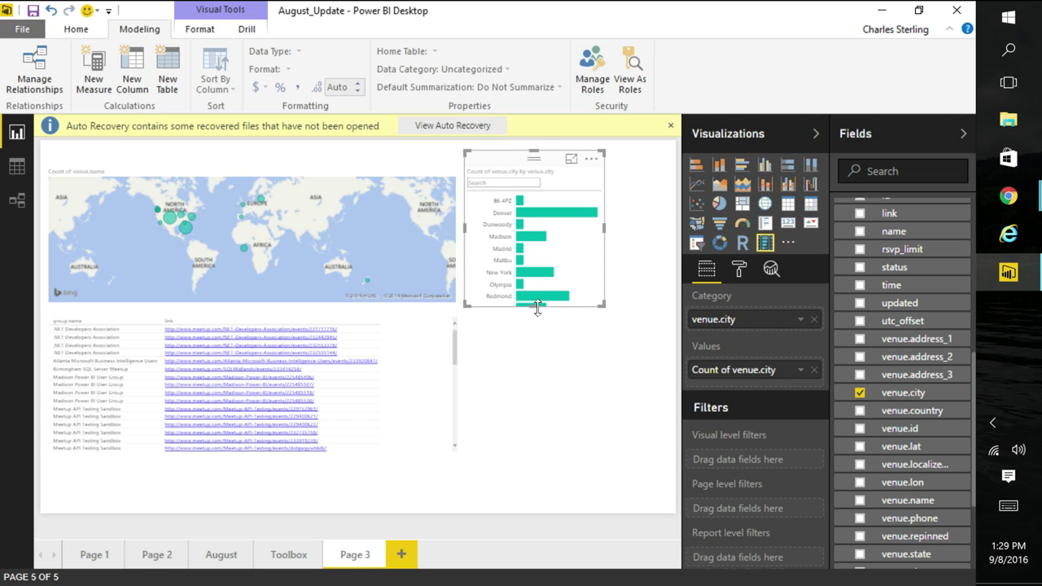
{"action": "left_click_drag", "start_coordinate": [537, 306], "coordinate": [556, 408]}
{"action": "left_click", "coordinate": [557, 415]}
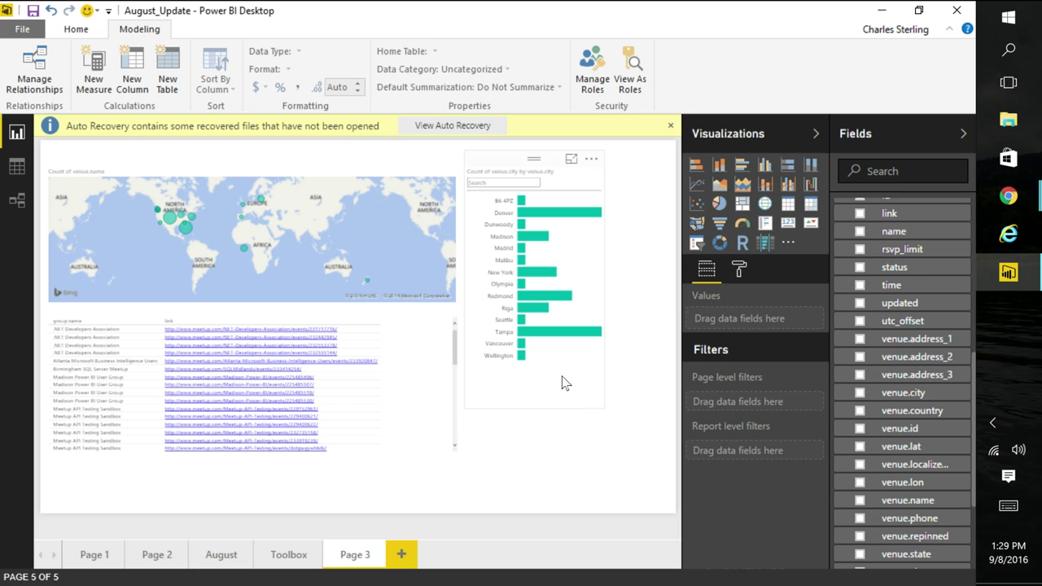
Filter the report to Denver and Redmond in the city slicer, then clear both filters
{"action": "left_click", "coordinate": [553, 213]}
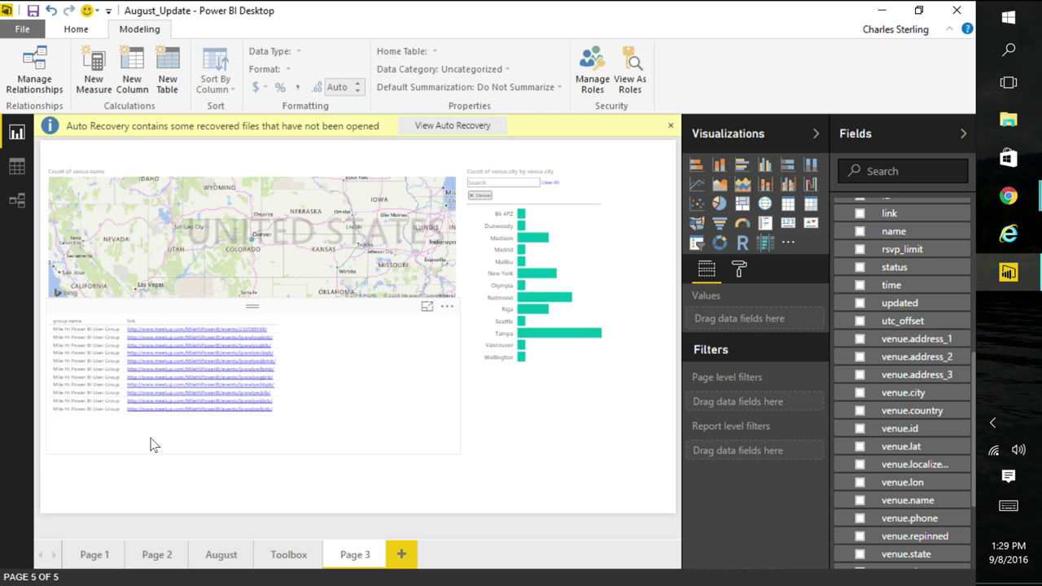
{"action": "left_click", "coordinate": [516, 183]}
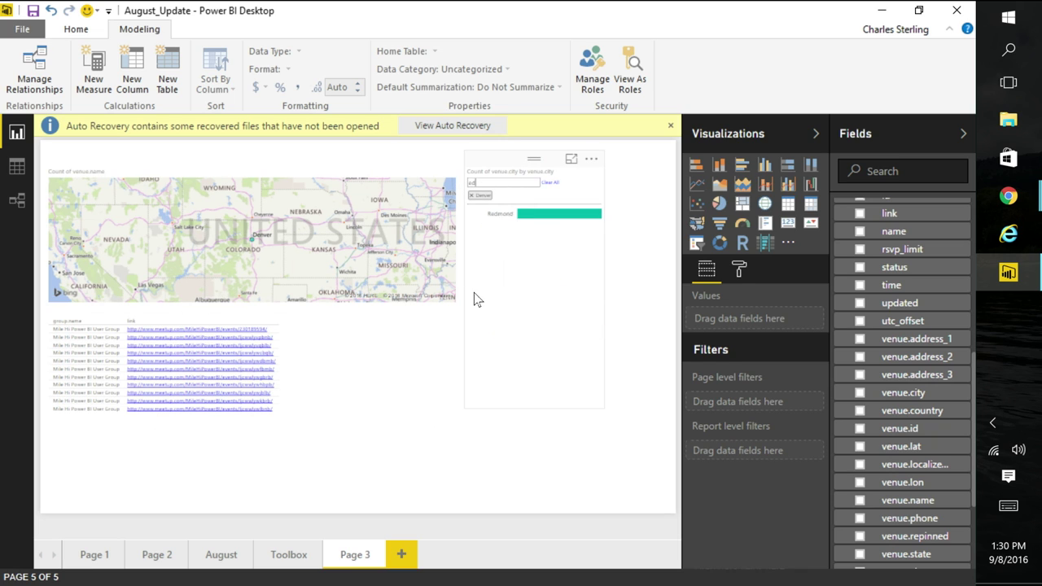
{"action": "left_click", "coordinate": [495, 225]}
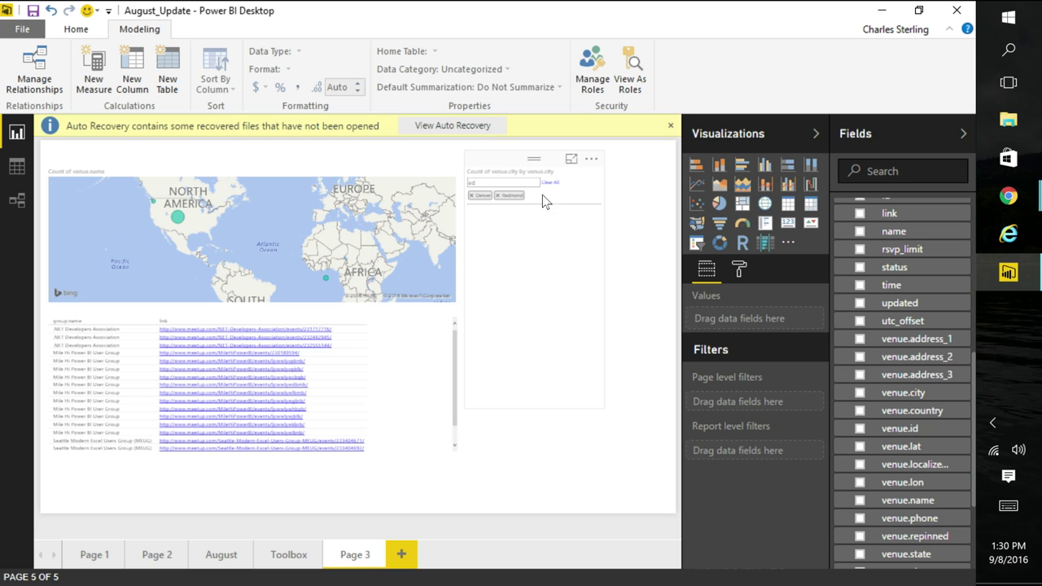
{"action": "left_click", "coordinate": [500, 199]}
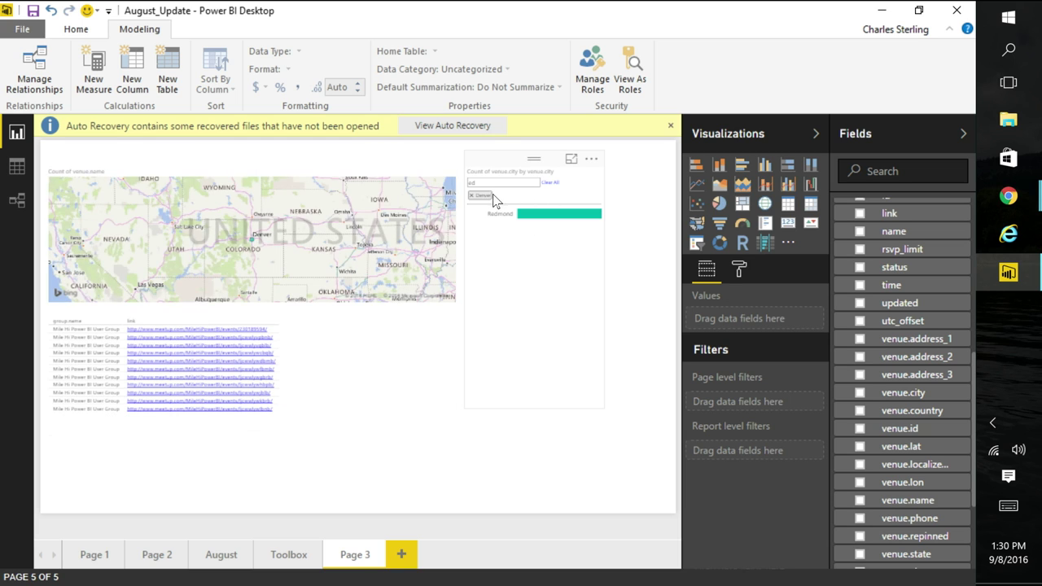
{"action": "left_click", "coordinate": [478, 196]}
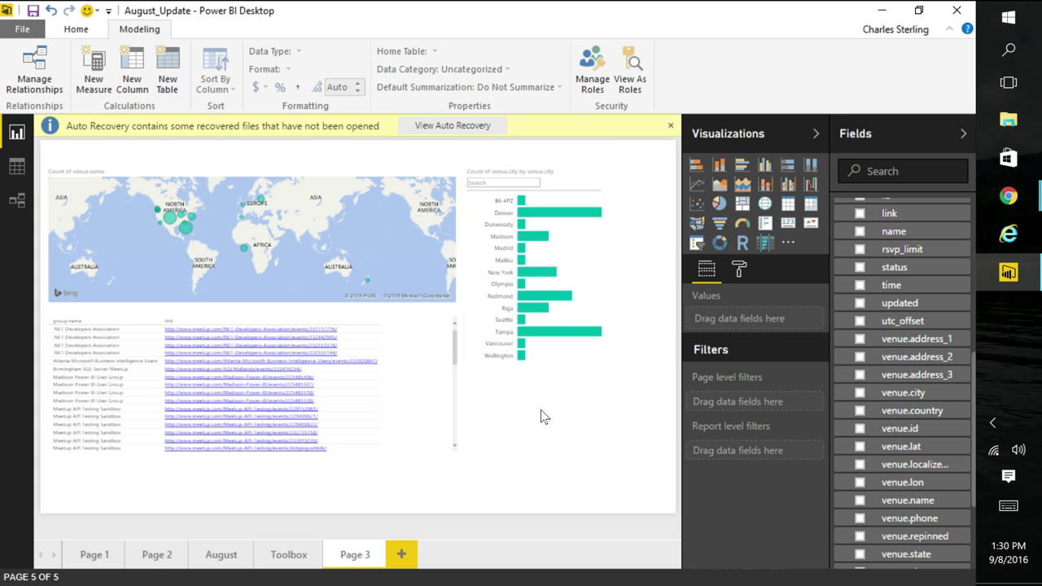
{"action": "left_click", "coordinate": [530, 160]}
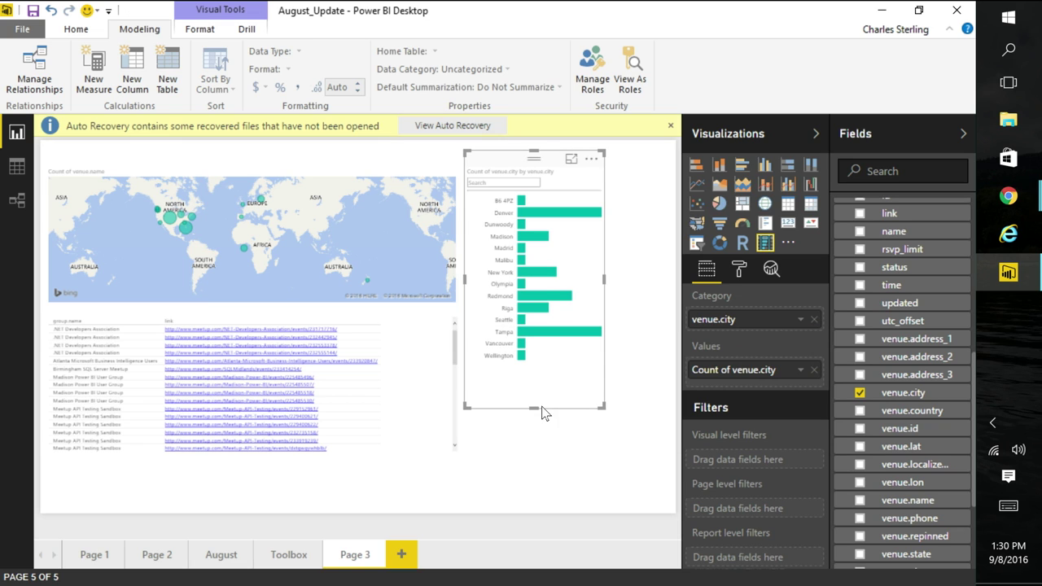
Stretch the city bar chart taller and save the report as toolbox
{"action": "left_click_drag", "start_coordinate": [535, 408], "coordinate": [544, 447]}
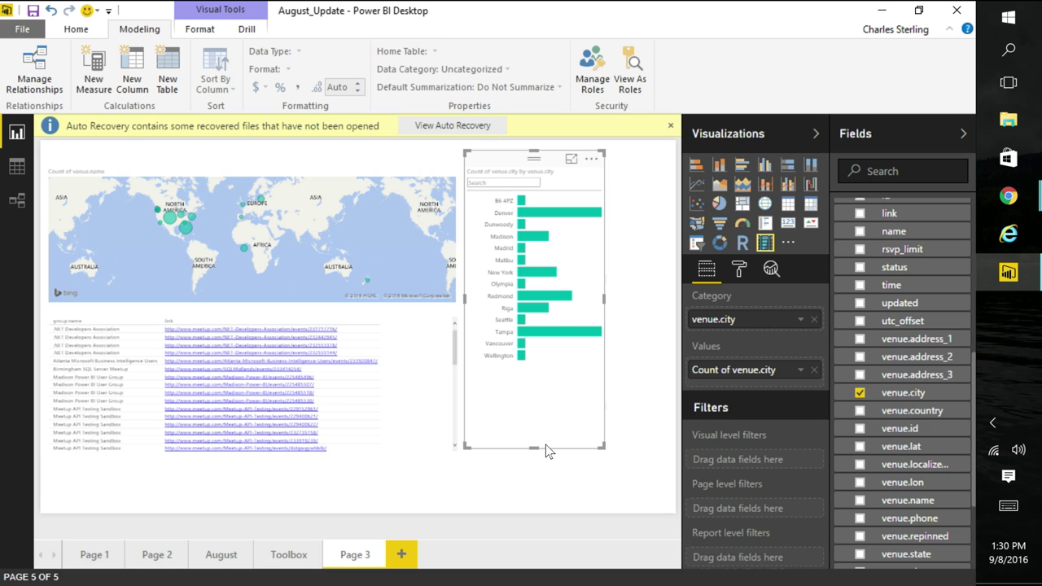
{"action": "left_click", "coordinate": [33, 29]}
{"action": "left_click", "coordinate": [45, 167]}
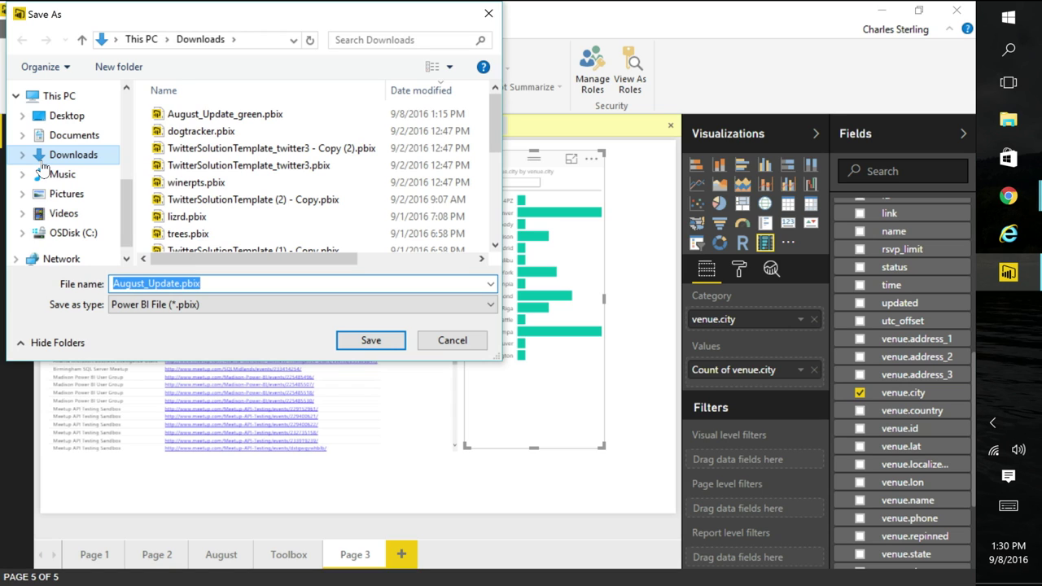
{"action": "type", "text": "toolbox"}
{"action": "key", "text": "Return"}
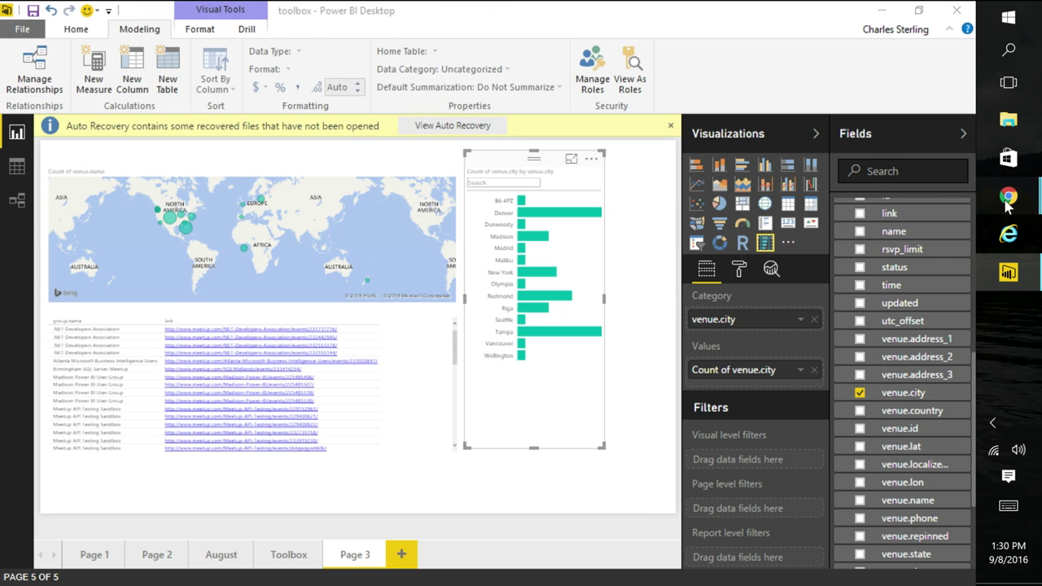
Switch to the browser showing the Power BI service August Update dashboard
{"action": "mouse_move", "coordinate": [1002, 206]}
{"action": "left_click", "coordinate": [919, 160]}
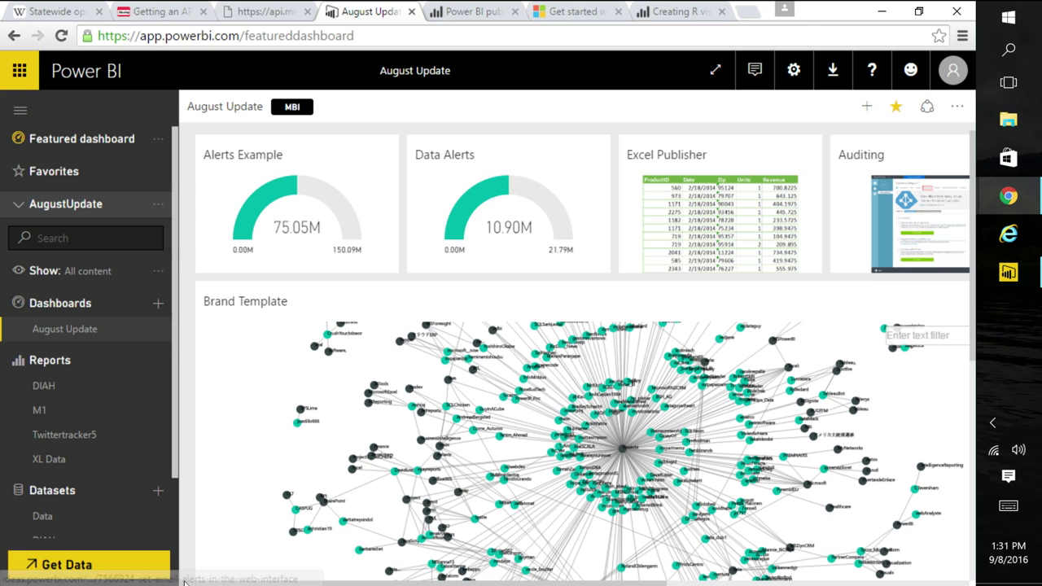
Import toolbox.pbix from a local file into the Power BI service workspace
{"action": "left_click", "coordinate": [97, 573]}
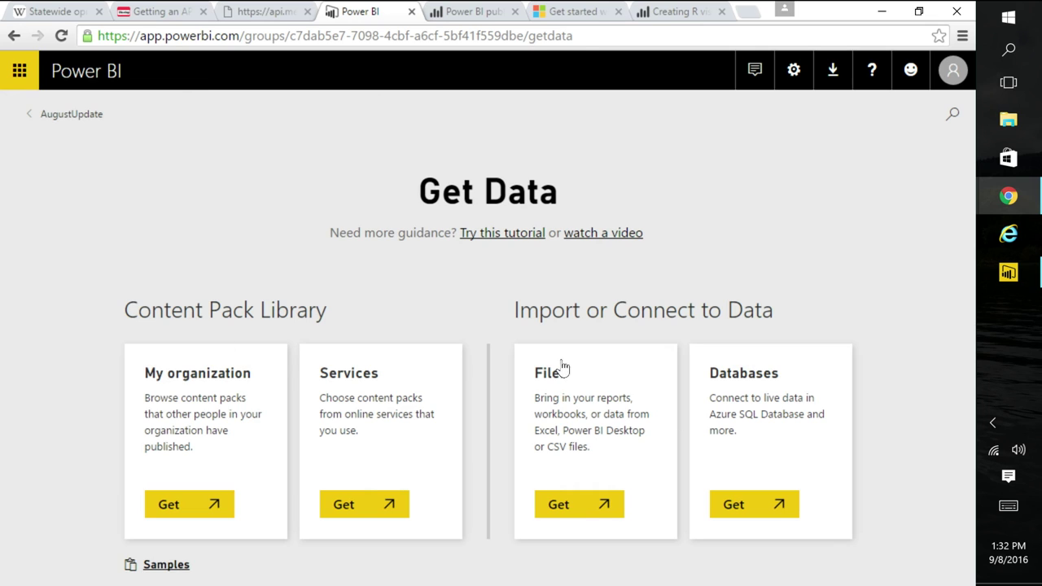
{"action": "left_click", "coordinate": [587, 503]}
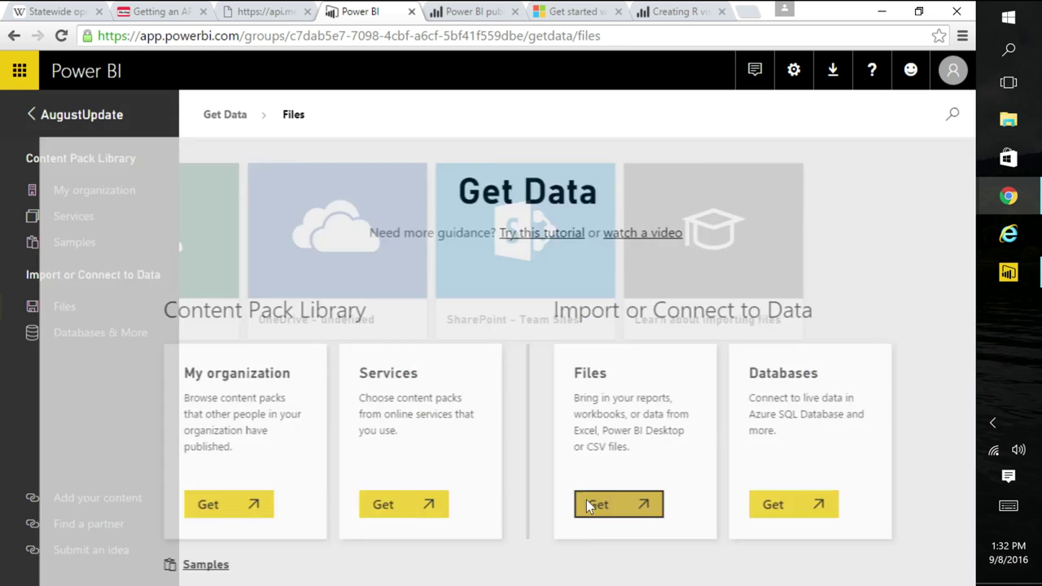
{"action": "left_click", "coordinate": [325, 241]}
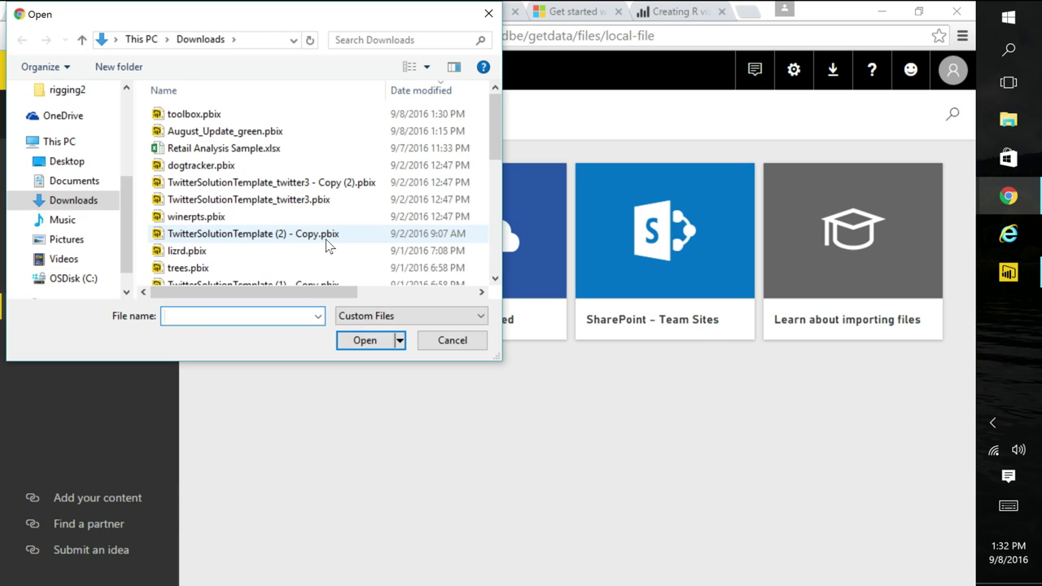
{"action": "left_click", "coordinate": [193, 119]}
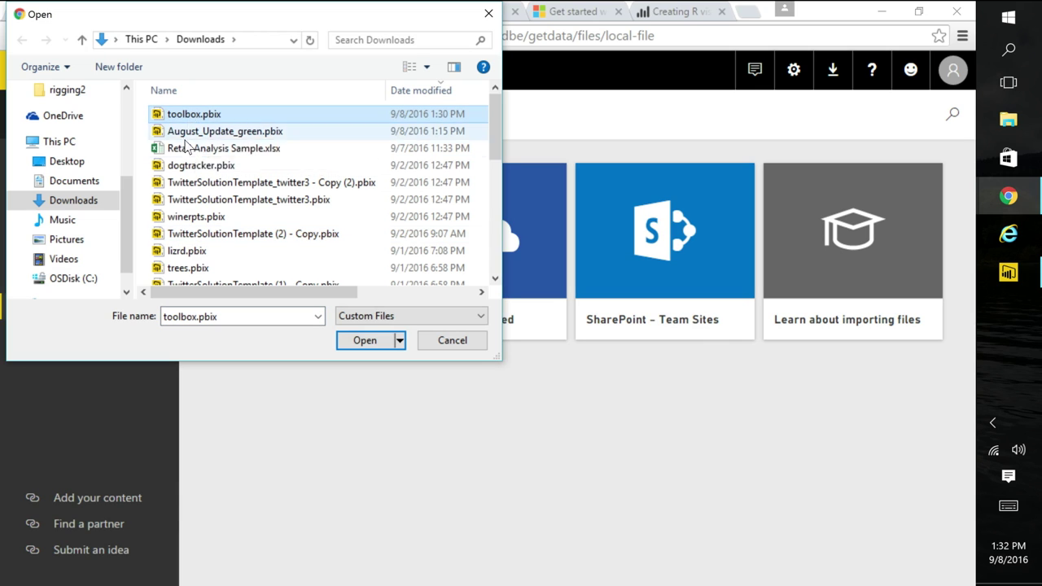
{"action": "left_click", "coordinate": [359, 341]}
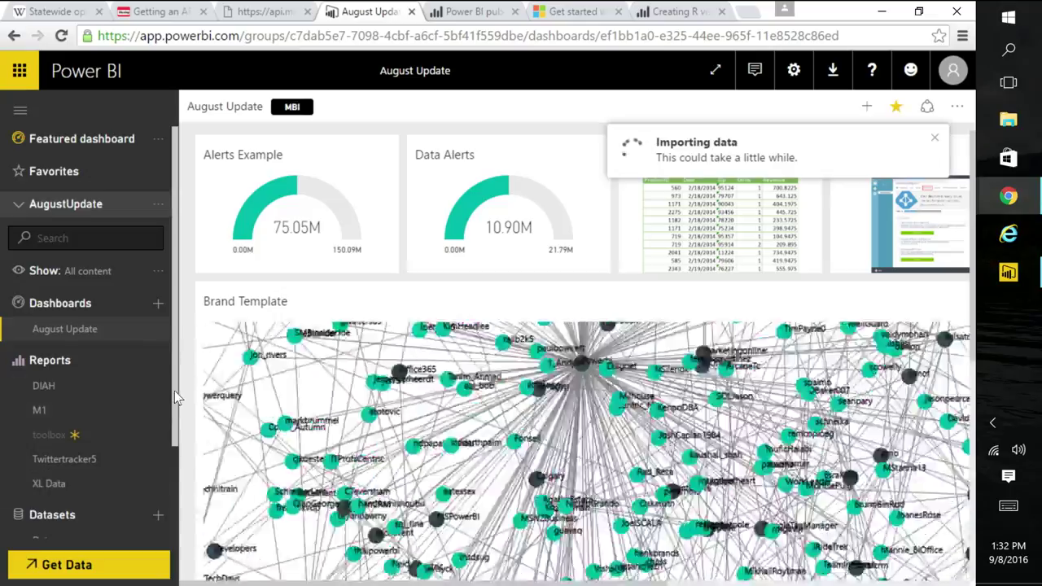
{"action": "scroll", "coordinate": [174, 390], "scroll_direction": "down", "scroll_amount": 2}
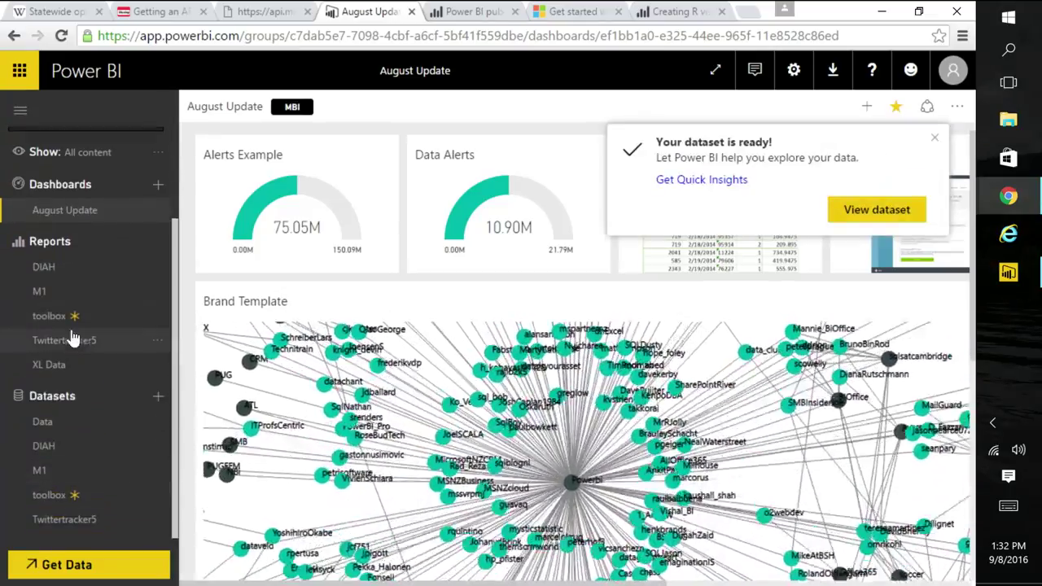
Open the imported toolbox report from the Reports list
{"action": "left_click", "coordinate": [70, 324]}
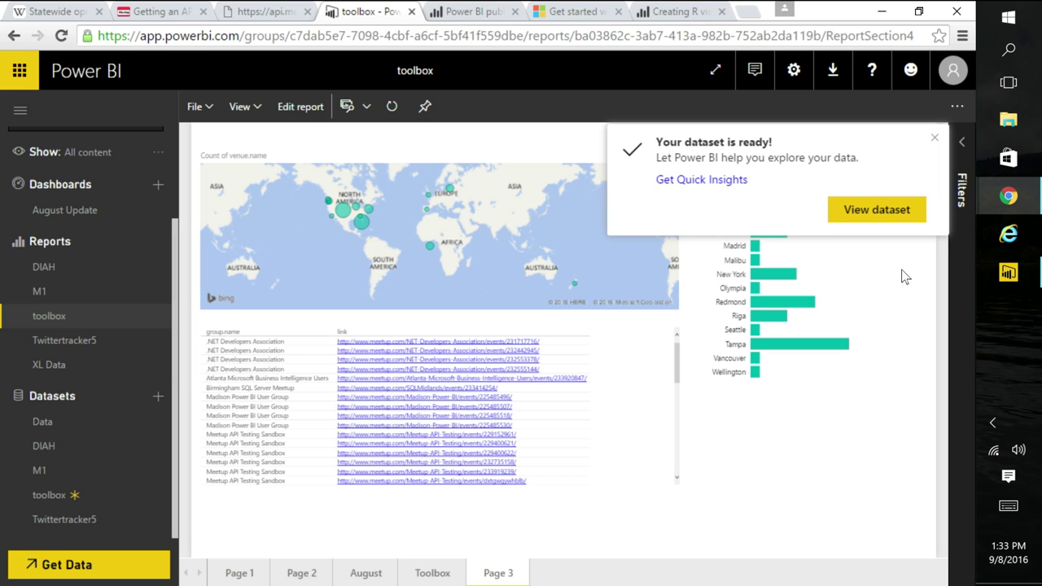
Dismiss the 'Your dataset is ready!' notification covering the city bar chart
{"action": "left_click", "coordinate": [935, 138]}
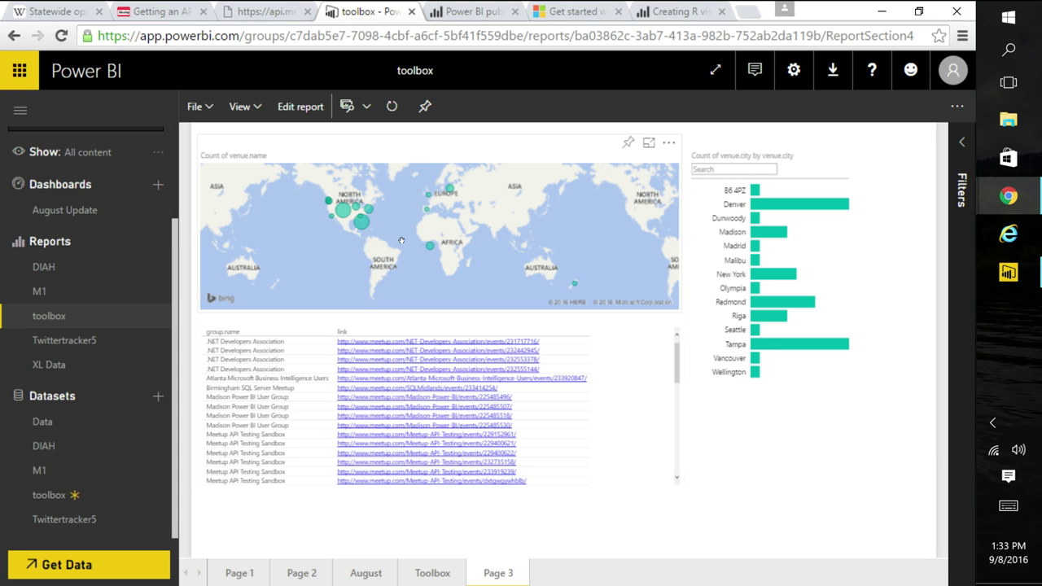
{"action": "left_click", "coordinate": [206, 102]}
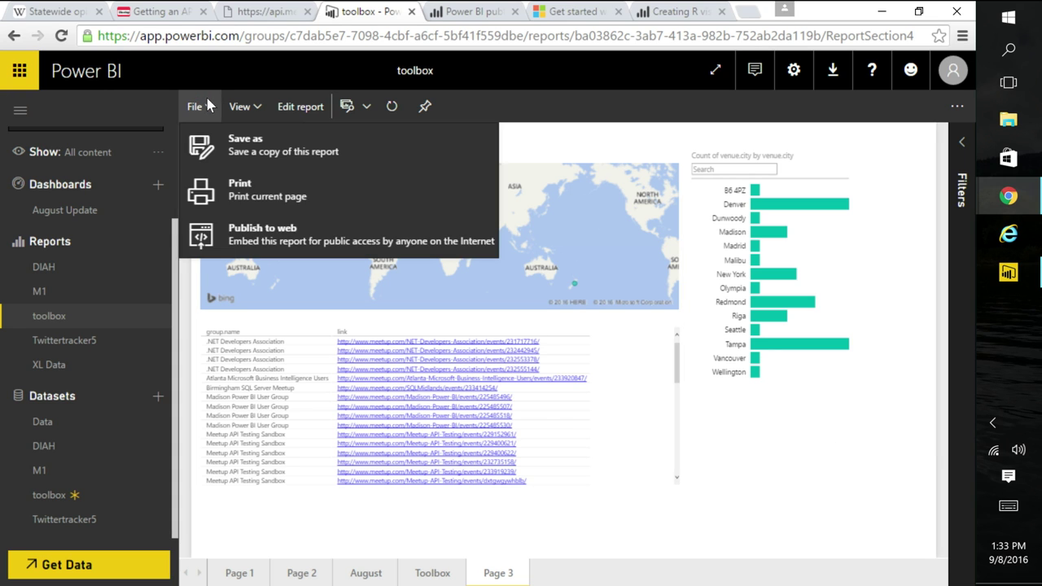
Publish the toolbox report to the web and open its public link in a new tab
{"action": "left_click", "coordinate": [302, 234]}
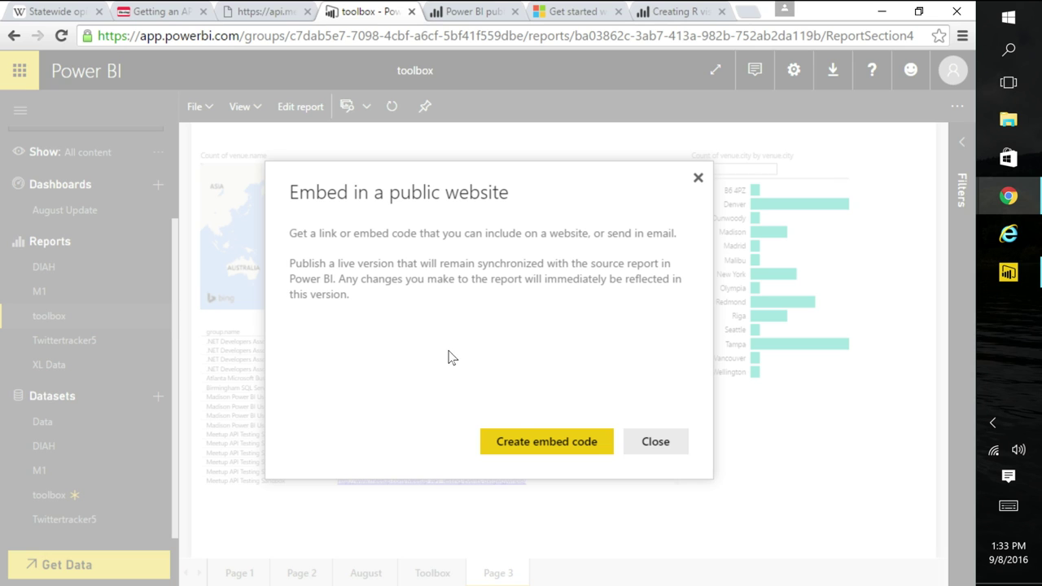
{"action": "left_click", "coordinate": [541, 444]}
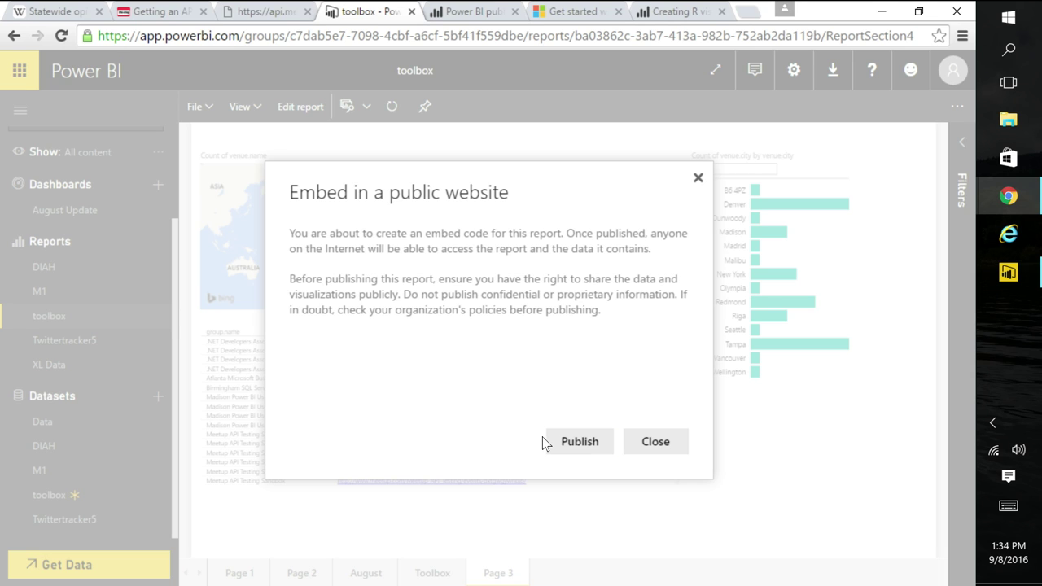
{"action": "left_click", "coordinate": [576, 442]}
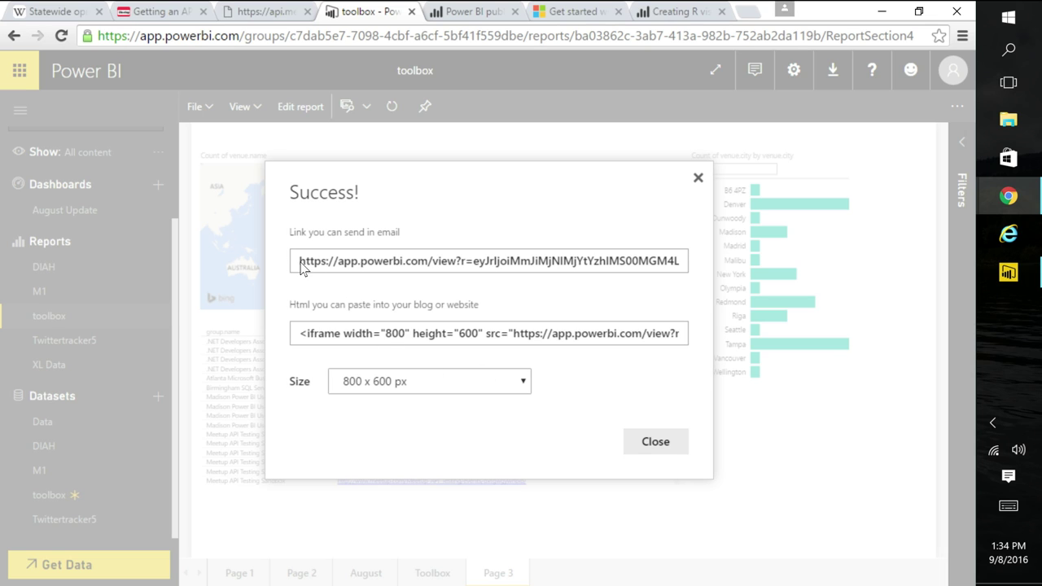
{"action": "left_click_drag", "start_coordinate": [298, 264], "coordinate": [695, 258]}
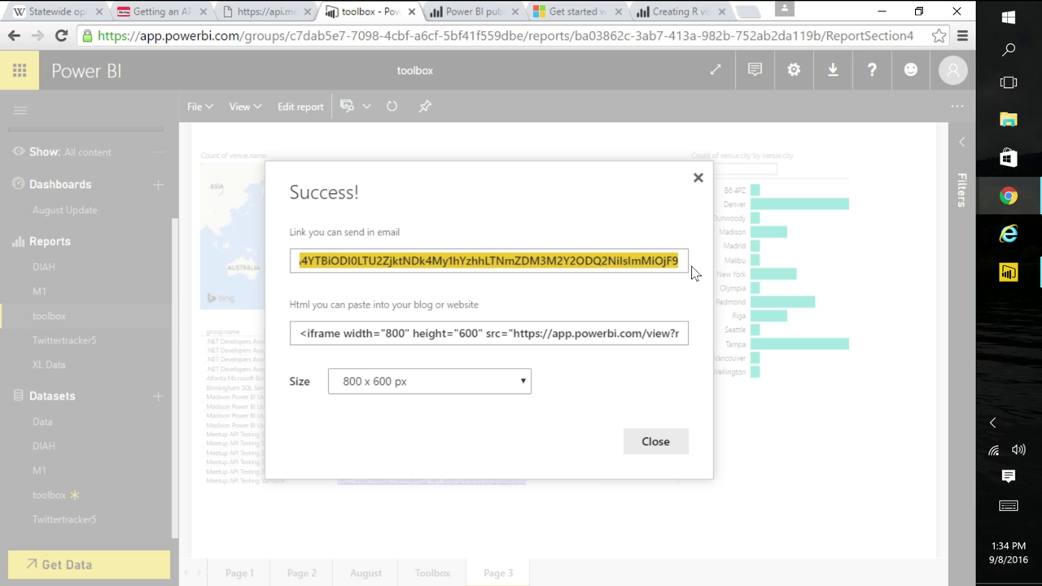
{"action": "left_click", "coordinate": [749, 12]}
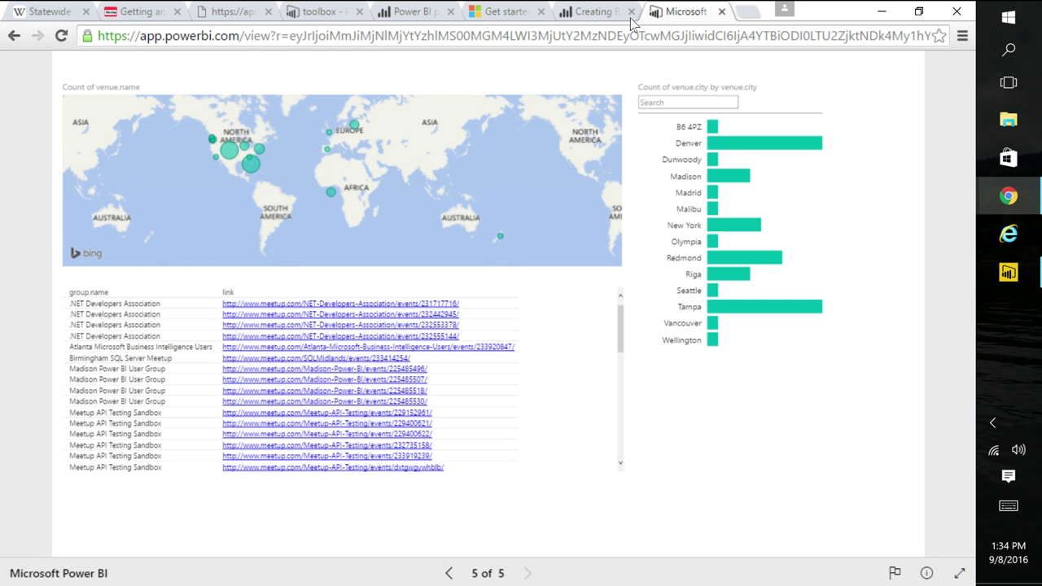
Filter the public web report to Madison venues, then return to the toolbox tab's Success dialog
{"action": "left_click", "coordinate": [589, 15]}
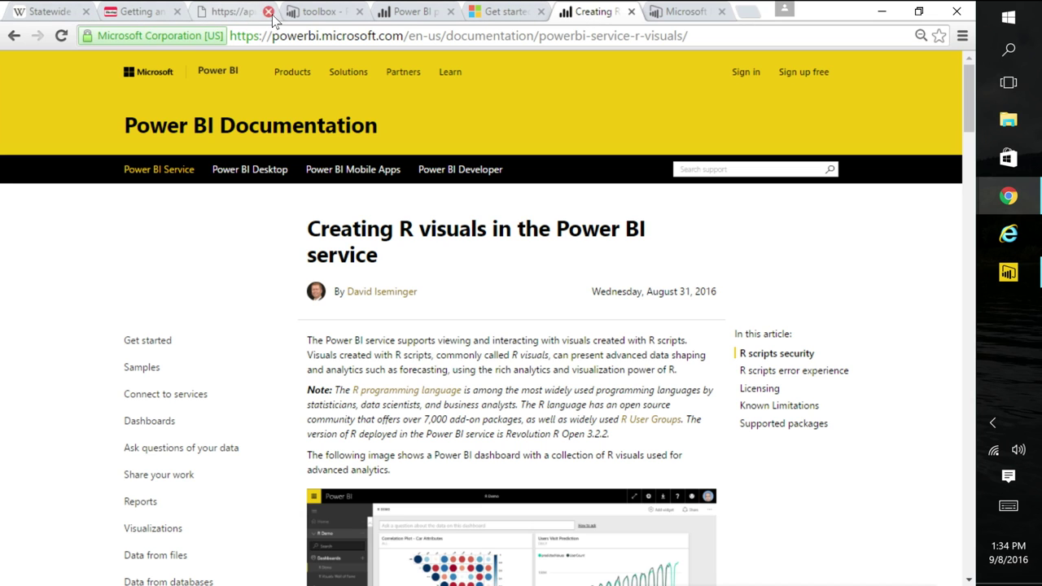
{"action": "left_click", "coordinate": [325, 18]}
{"action": "left_click", "coordinate": [690, 18]}
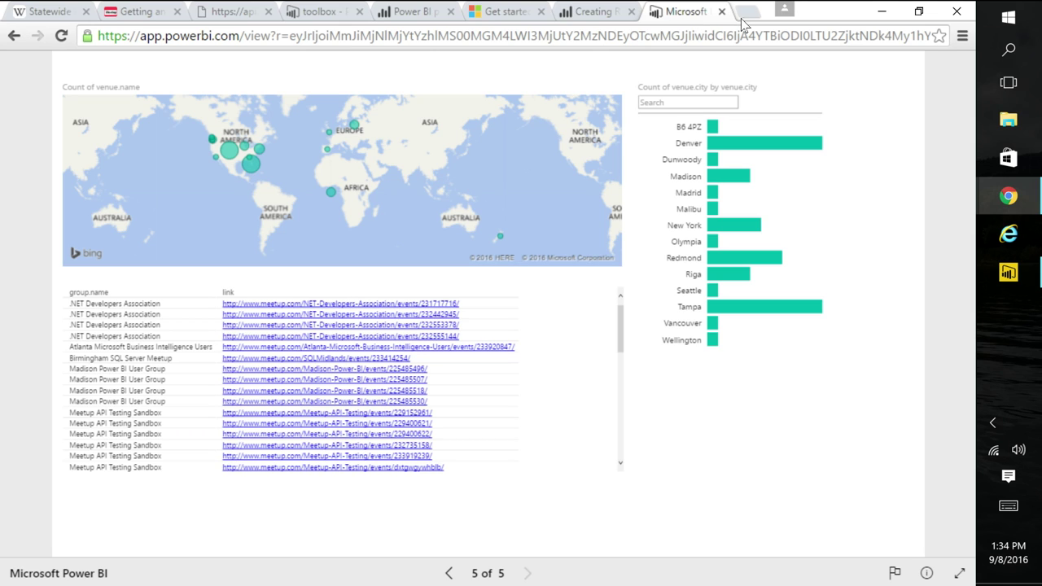
{"action": "left_click", "coordinate": [747, 177]}
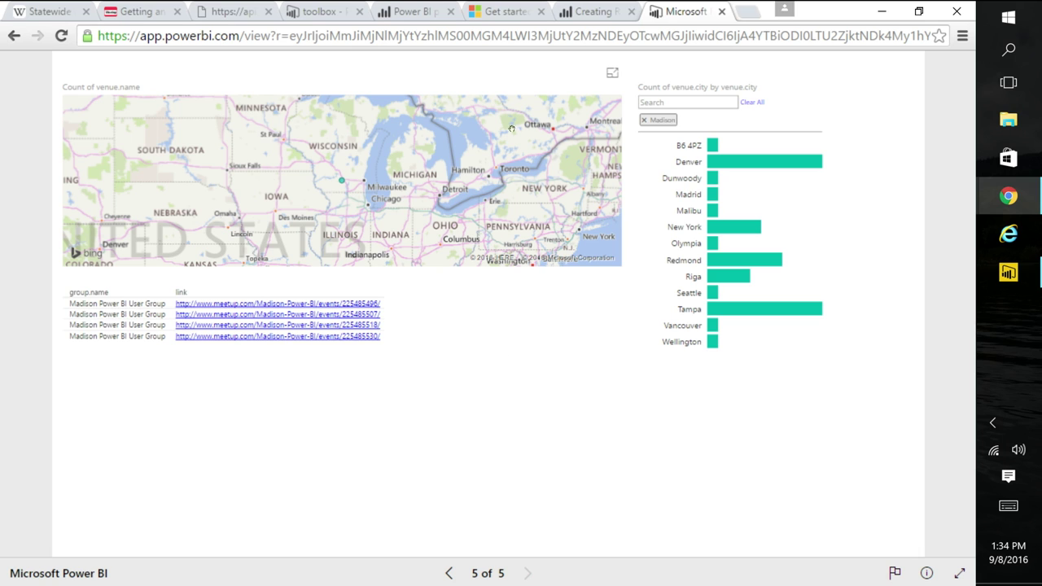
{"action": "left_click", "coordinate": [320, 14]}
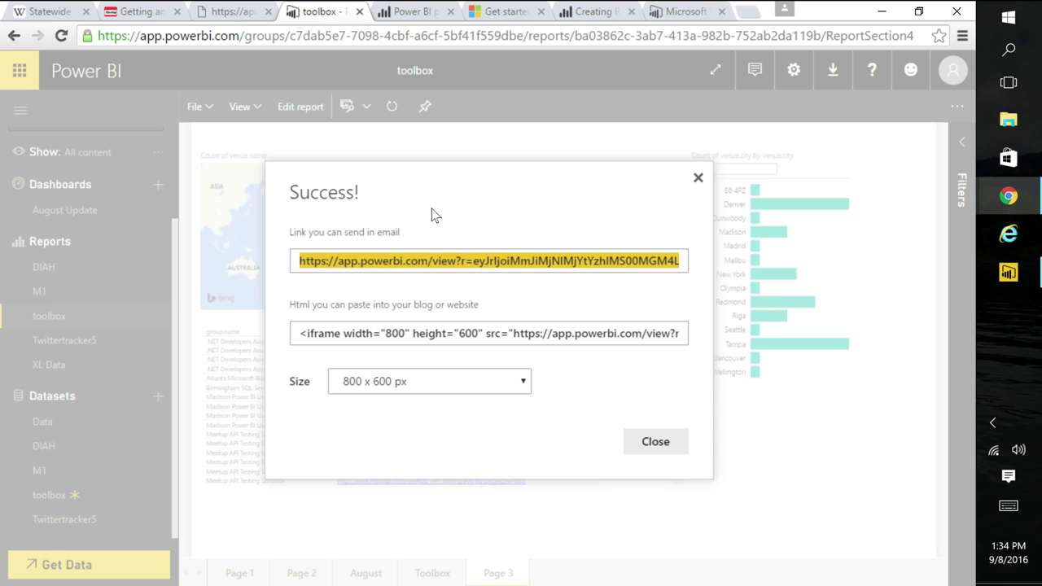
Copy the 800 x 600 iframe embed code, close the Success dialog, and bring up Power BI Desktop
{"action": "left_click", "coordinate": [449, 337]}
{"action": "right_click", "coordinate": [451, 339]}
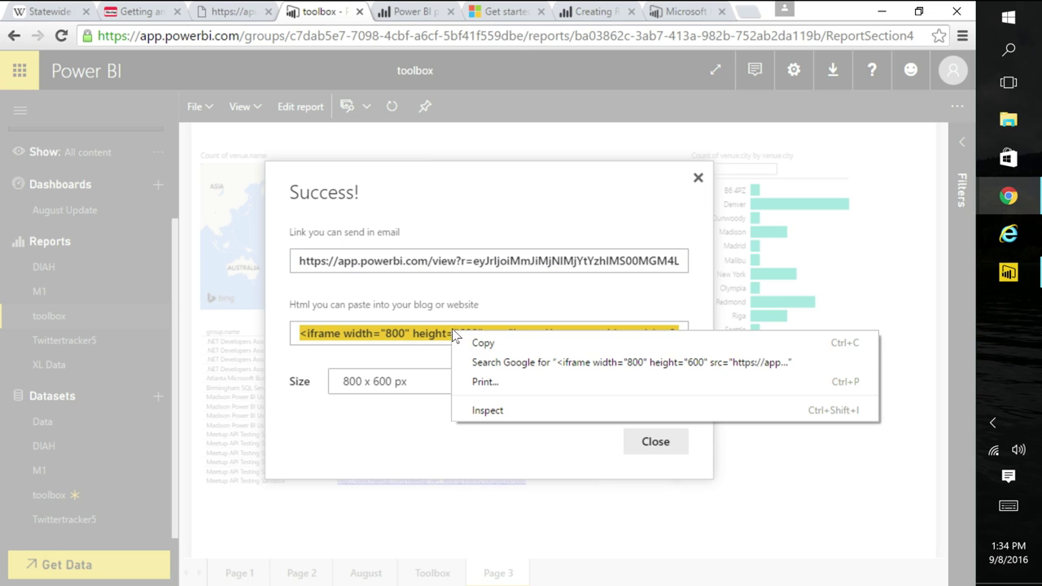
{"action": "left_click", "coordinate": [500, 346]}
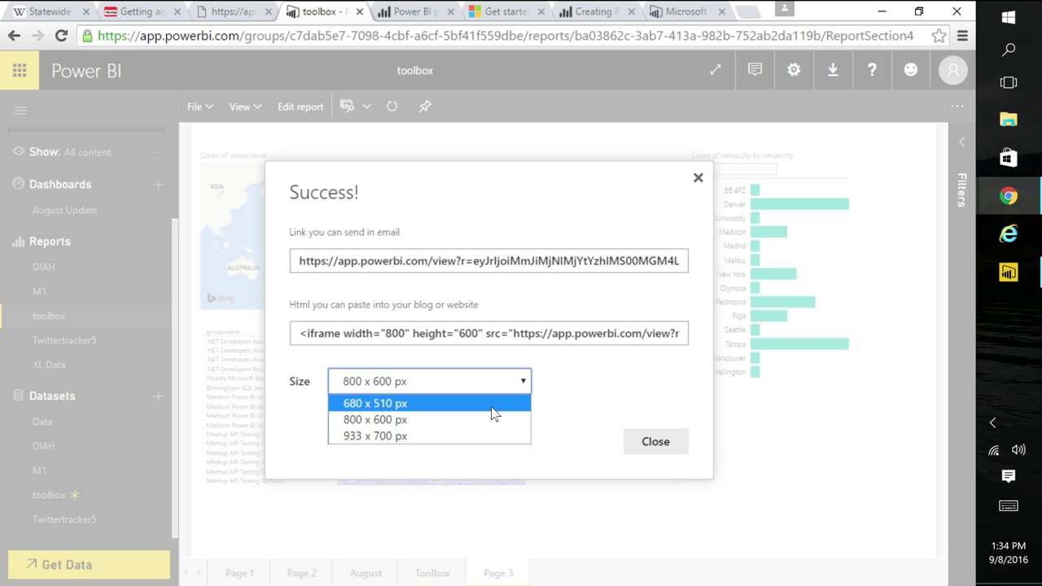
{"action": "left_click", "coordinate": [488, 420]}
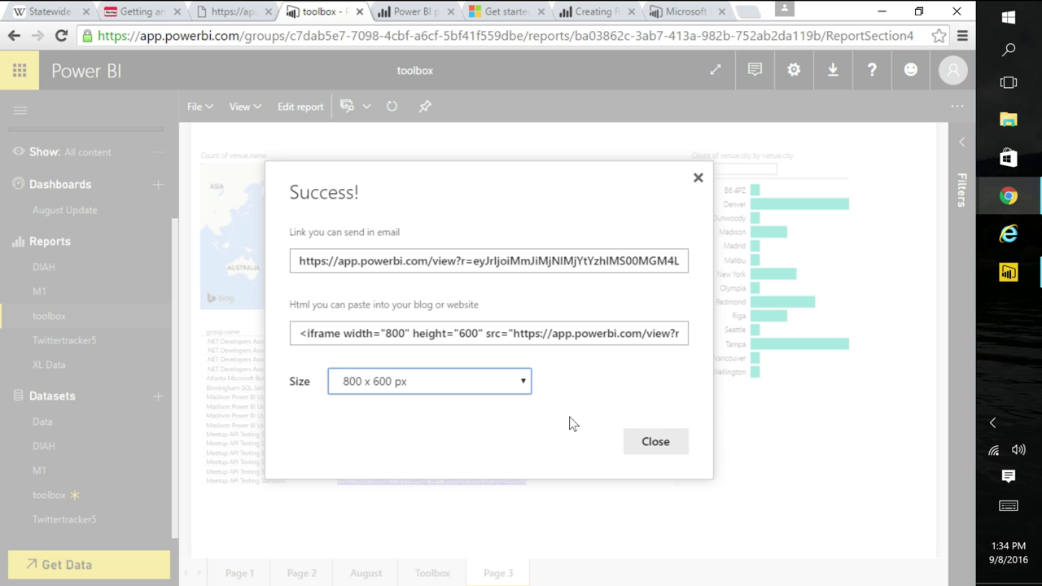
{"action": "left_click", "coordinate": [652, 442]}
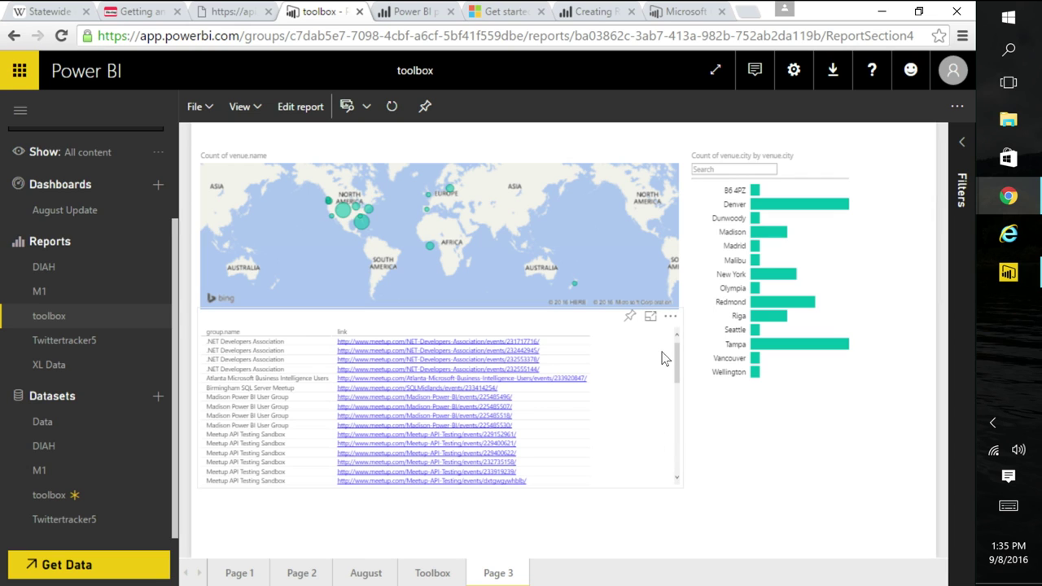
{"action": "left_click", "coordinate": [881, 11]}
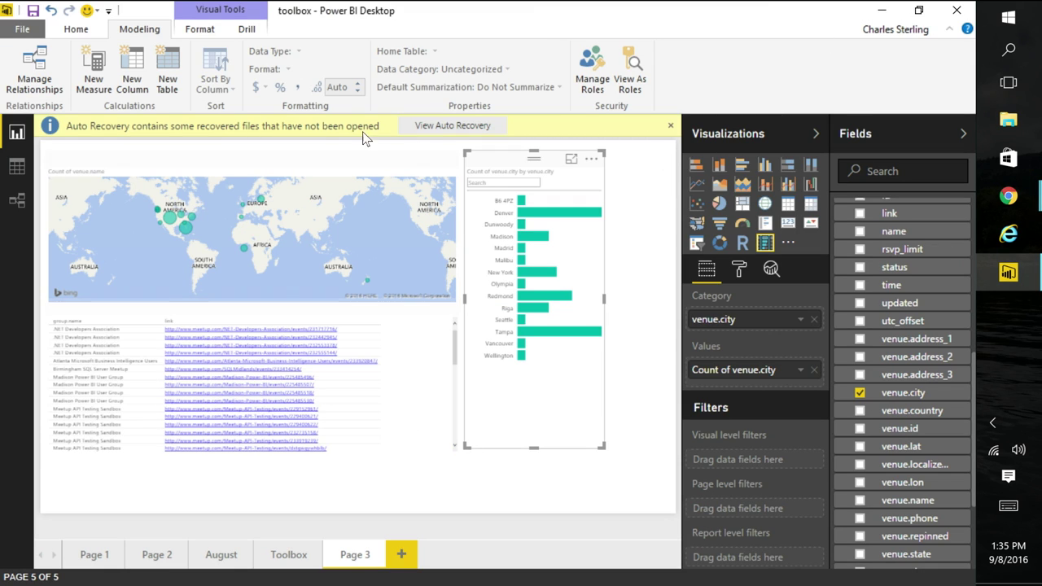
Review the Visual Studio Toolbox episode blog post and open it in the WordPress editor
{"action": "left_click", "coordinate": [881, 12]}
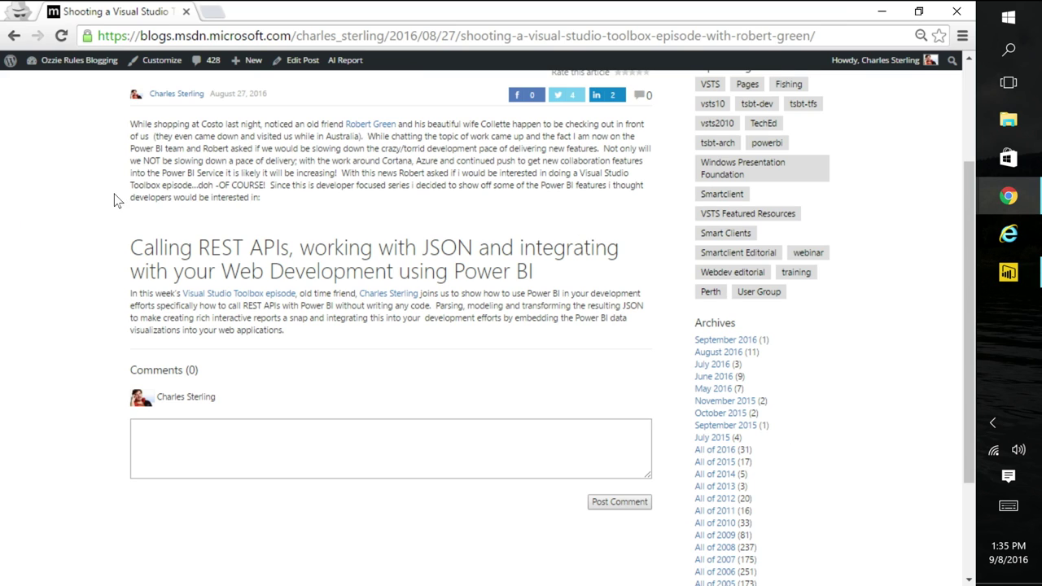
{"action": "scroll", "coordinate": [118, 201], "scroll_direction": "up", "scroll_amount": 2}
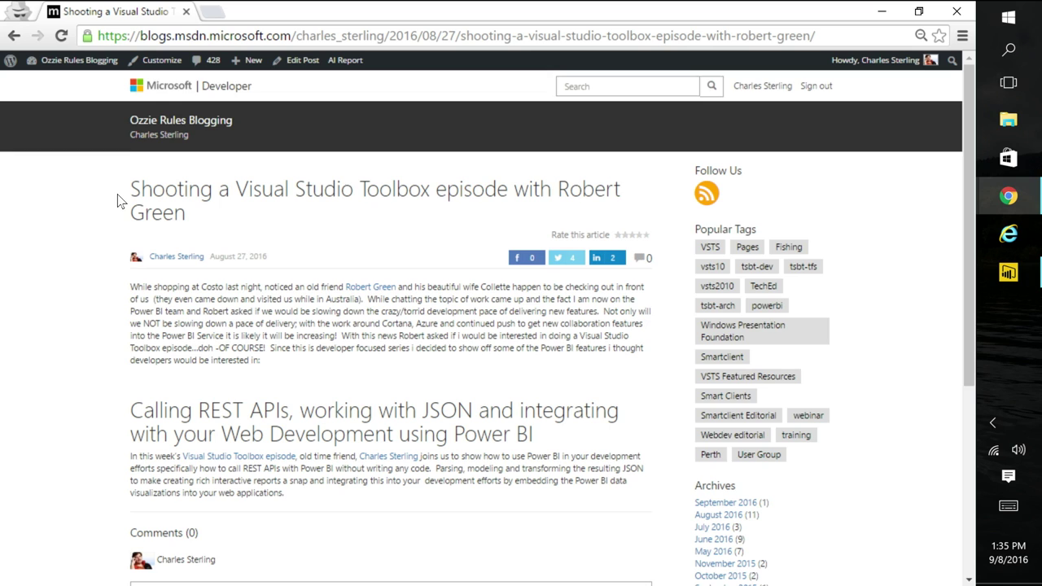
{"action": "scroll", "coordinate": [118, 201], "scroll_direction": "down", "scroll_amount": 1}
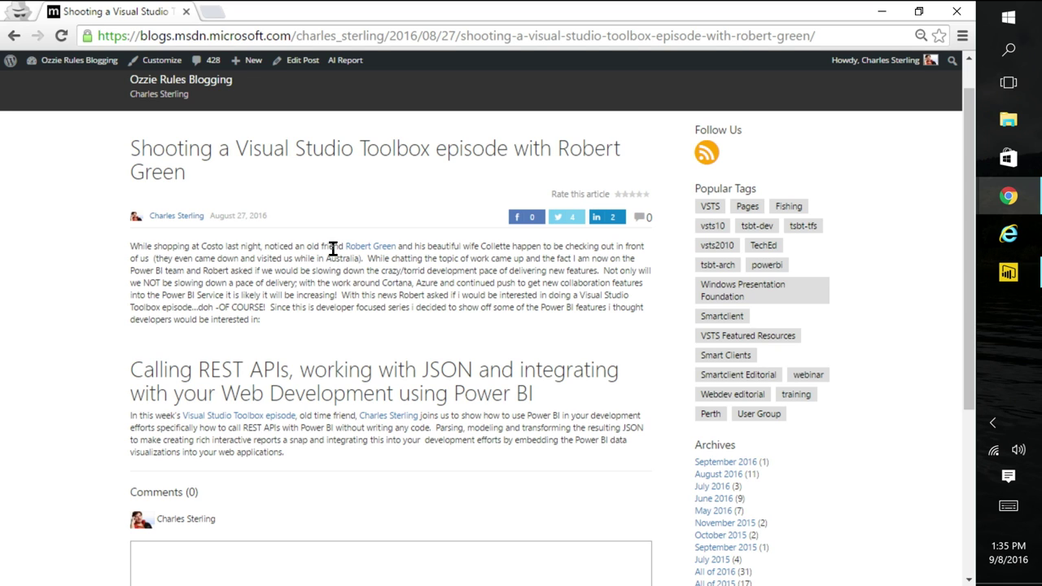
{"action": "scroll", "coordinate": [341, 267], "scroll_direction": "down", "scroll_amount": 2}
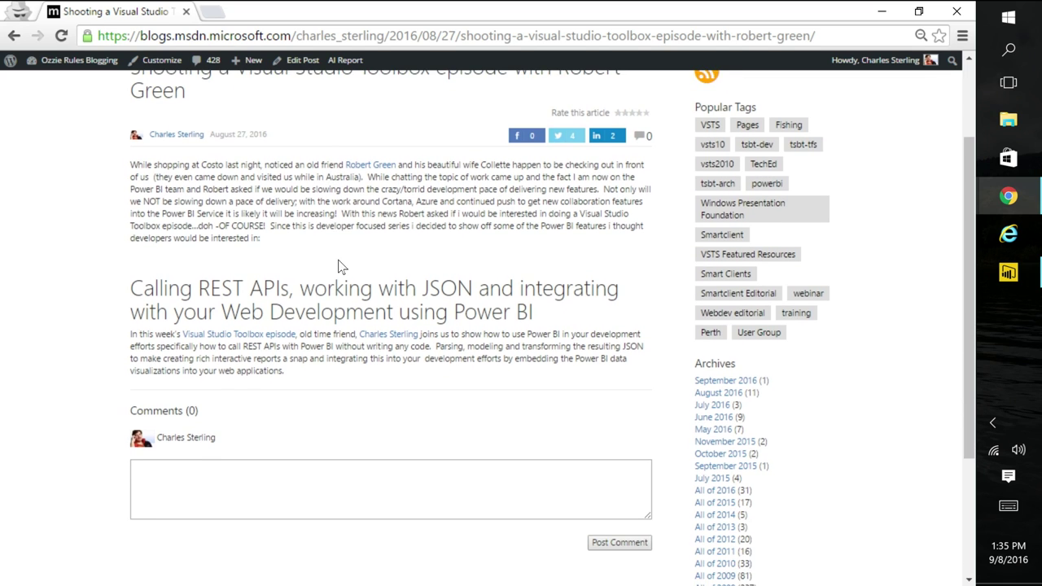
{"action": "scroll", "coordinate": [341, 268], "scroll_direction": "down", "scroll_amount": 2}
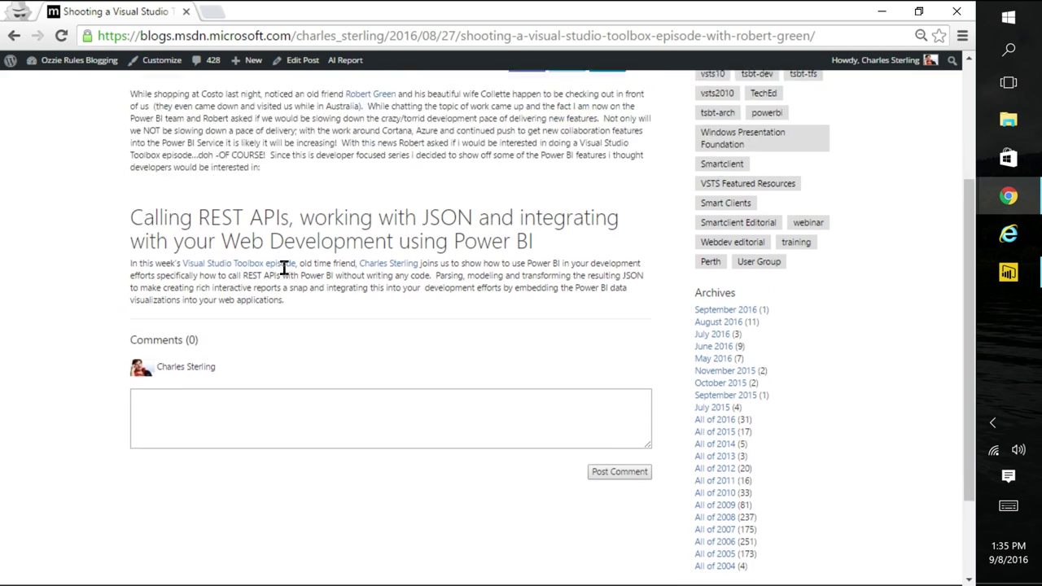
{"action": "scroll", "coordinate": [284, 269], "scroll_direction": "up", "scroll_amount": 5}
{"action": "left_click", "coordinate": [302, 60]}
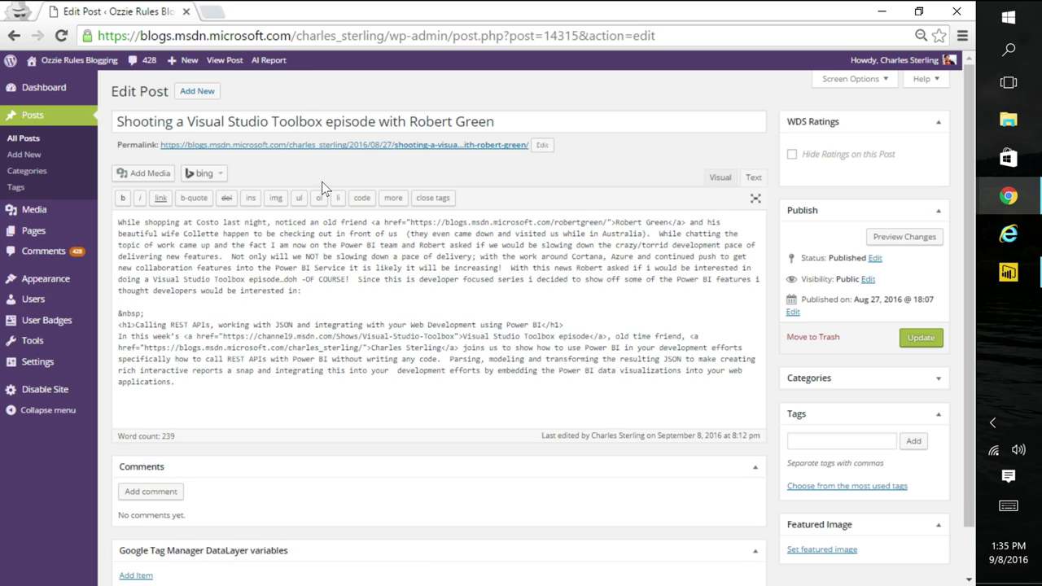
Paste the Power BI iframe embed after the last paragraph, update the post, and view it live
{"action": "scroll", "coordinate": [321, 182], "scroll_direction": "down", "scroll_amount": 1}
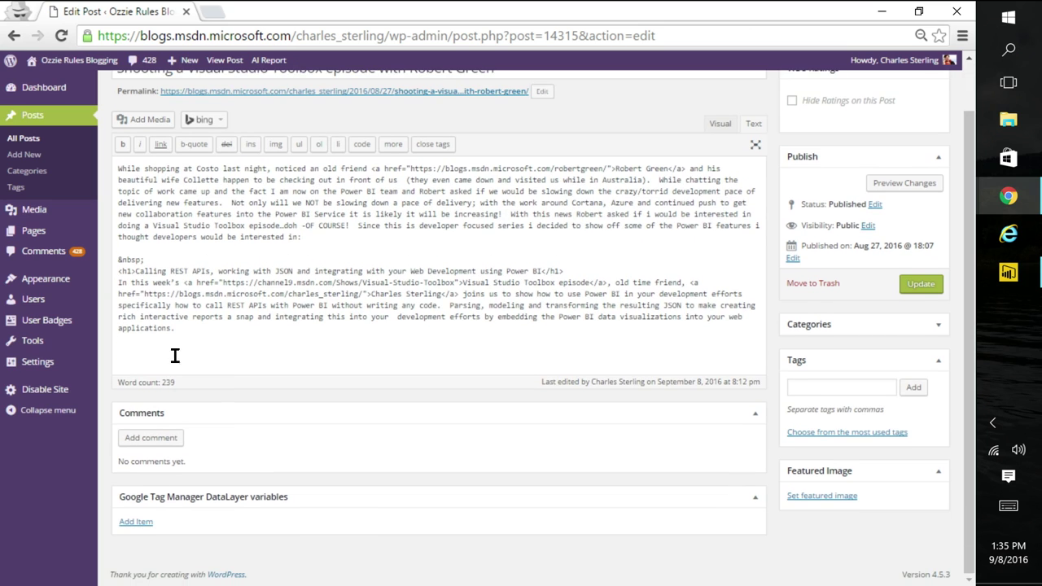
{"action": "left_click", "coordinate": [170, 352]}
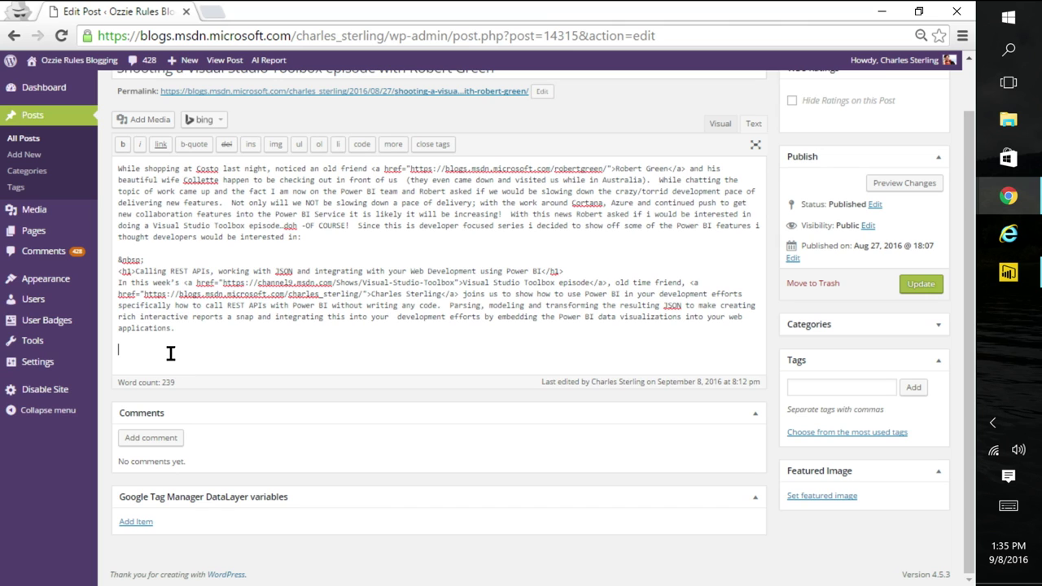
{"action": "key", "text": "ctrl+v"}
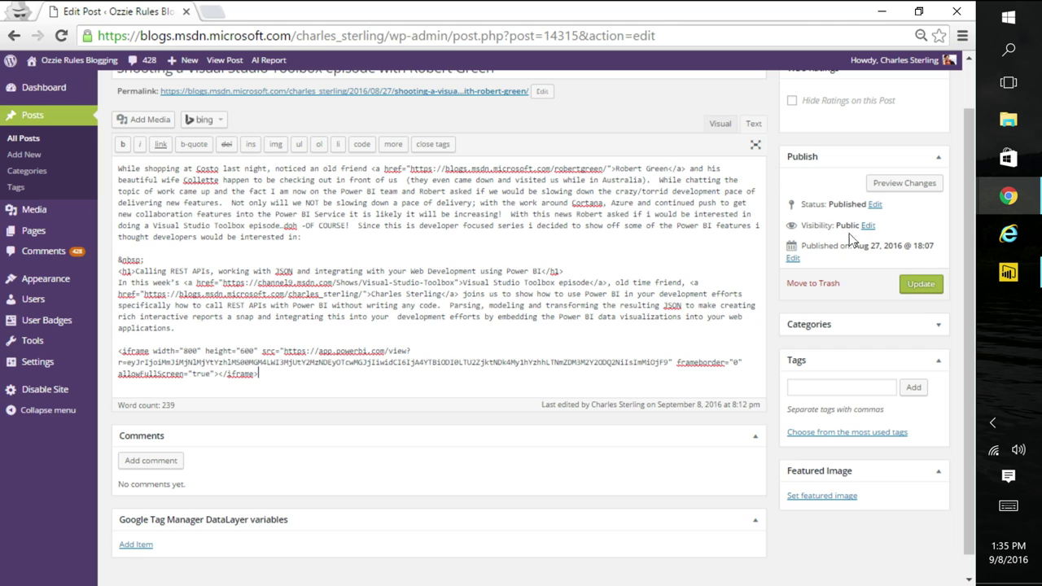
{"action": "left_click", "coordinate": [908, 285]}
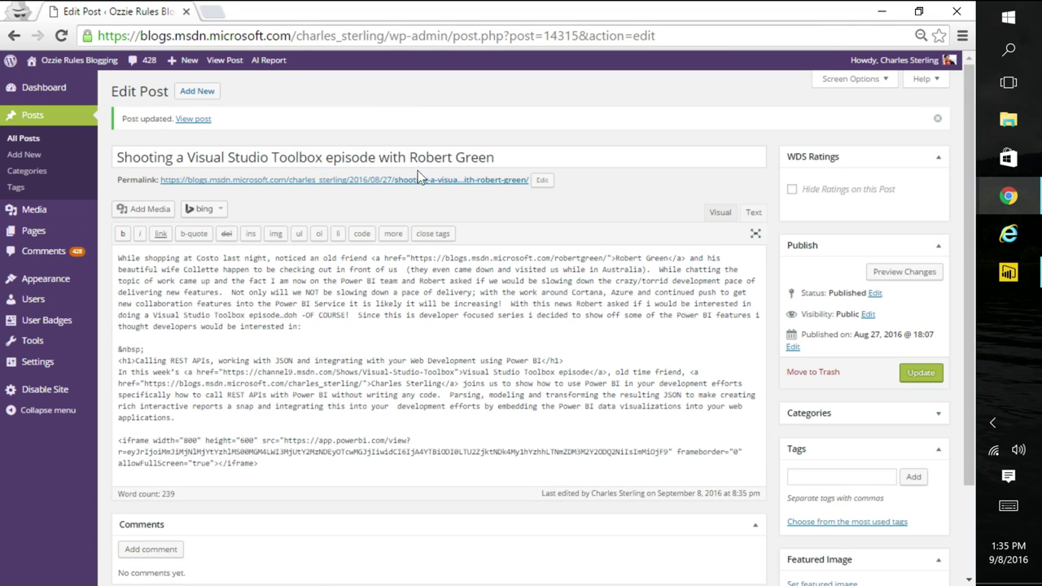
{"action": "left_click", "coordinate": [422, 186]}
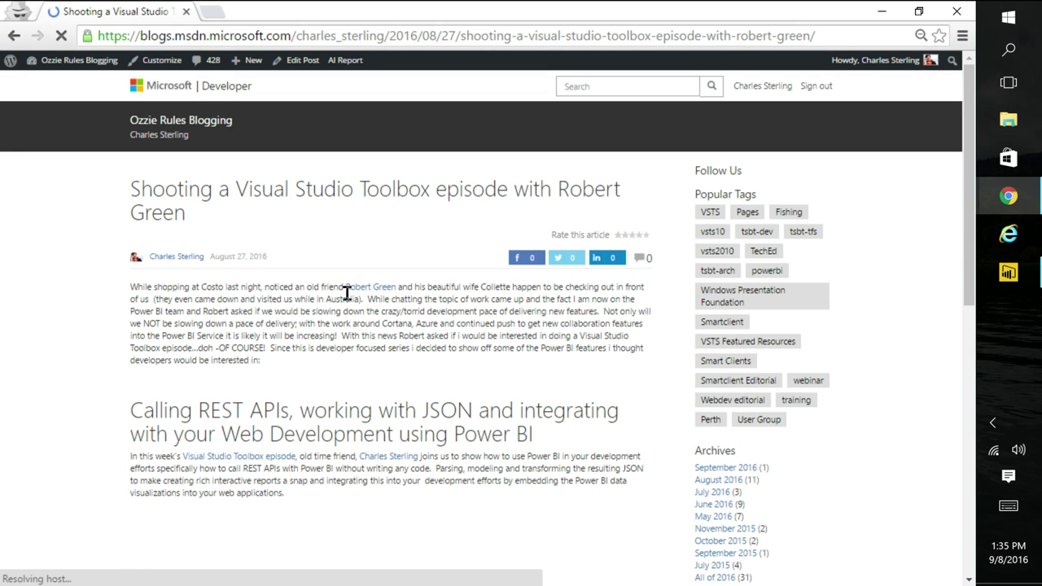
Scroll the live post to the embedded Power BI venue map, city bars and links table
{"action": "scroll", "coordinate": [346, 295], "scroll_direction": "down", "scroll_amount": 4}
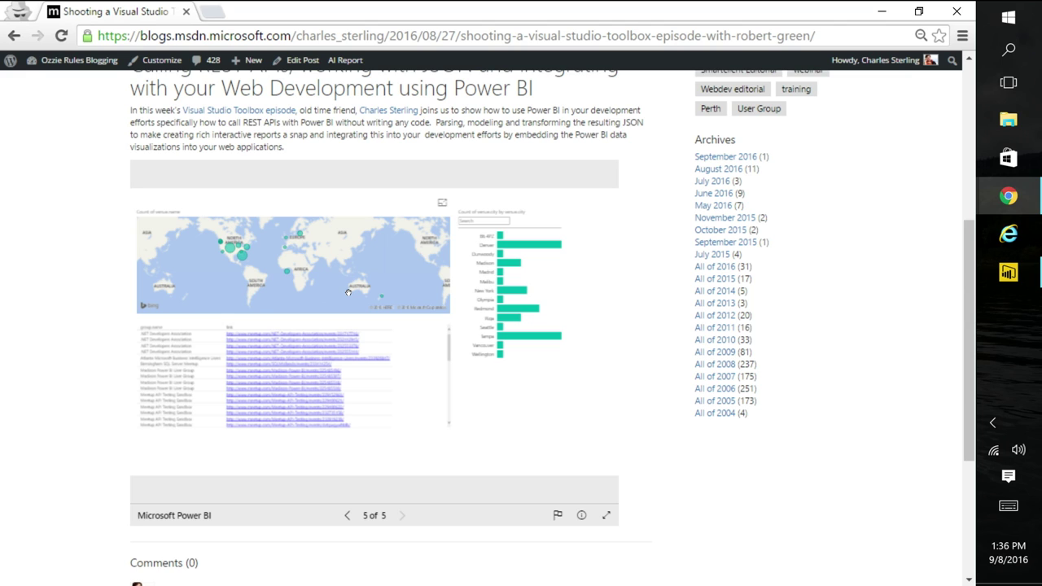
{"action": "scroll", "coordinate": [348, 291], "scroll_direction": "up", "scroll_amount": 5}
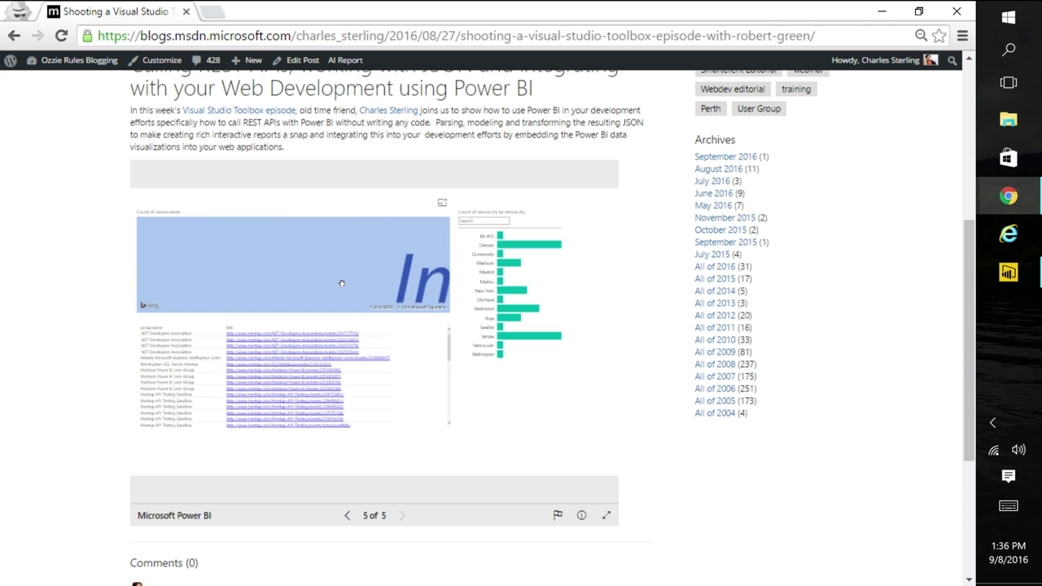
{"action": "scroll", "coordinate": [341, 277], "scroll_direction": "down", "scroll_amount": 5}
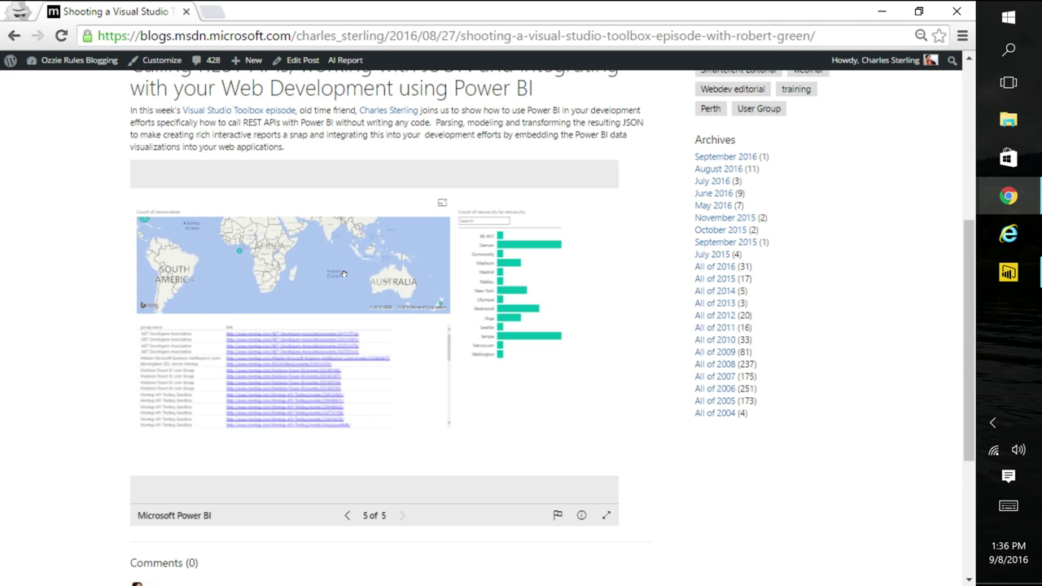
{"action": "scroll", "coordinate": [302, 255], "scroll_direction": "down", "scroll_amount": 5}
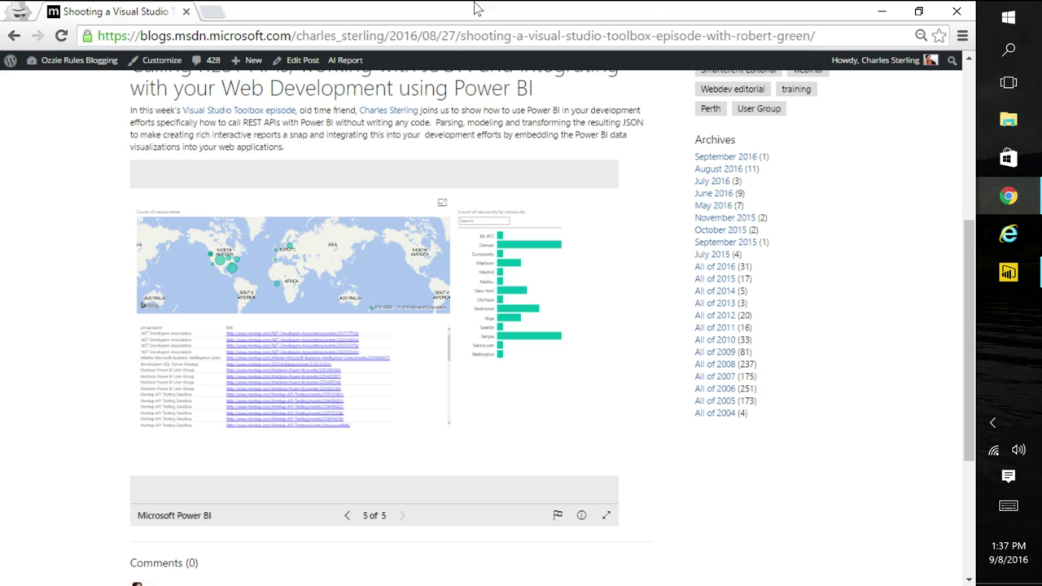
{"action": "left_click", "coordinate": [880, 13]}
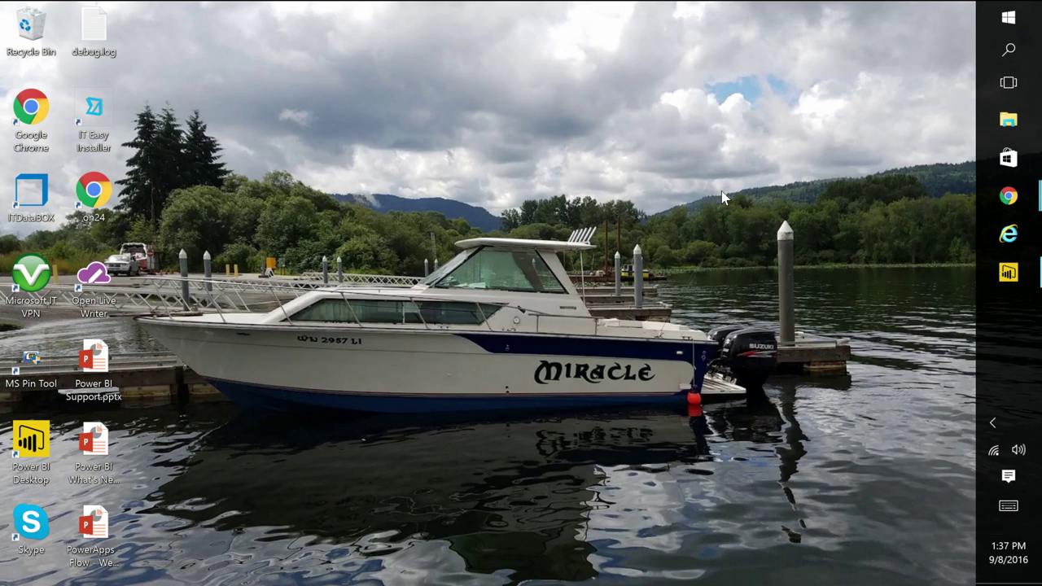
Switch to the Power BI service window and open the Admin portal from the settings gear
{"action": "key", "text": "alt+Tab"}
{"action": "key", "text": "Tab"}
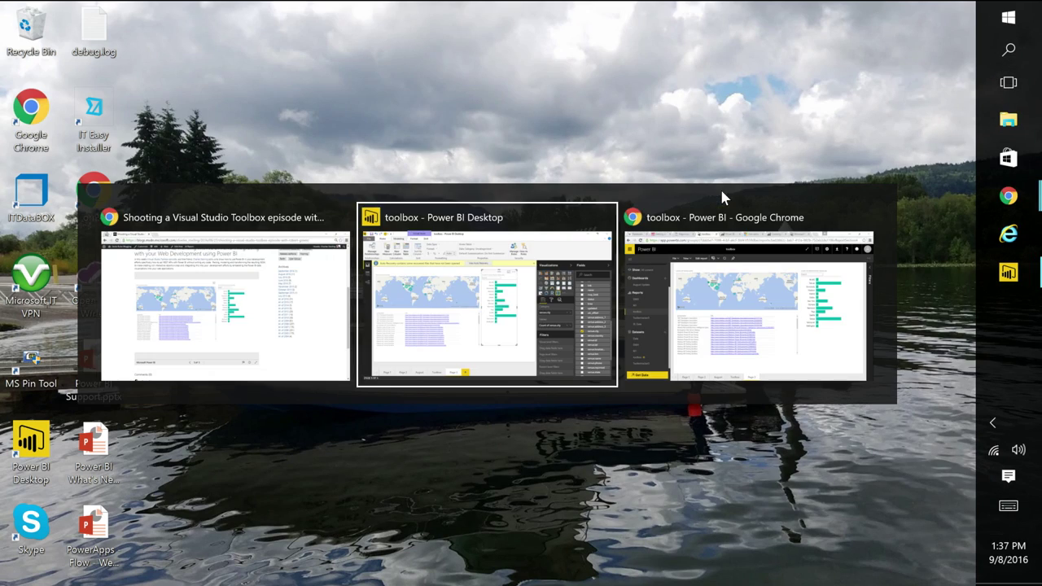
{"action": "key", "text": "alt+Tab"}
{"action": "key", "text": "Tab"}
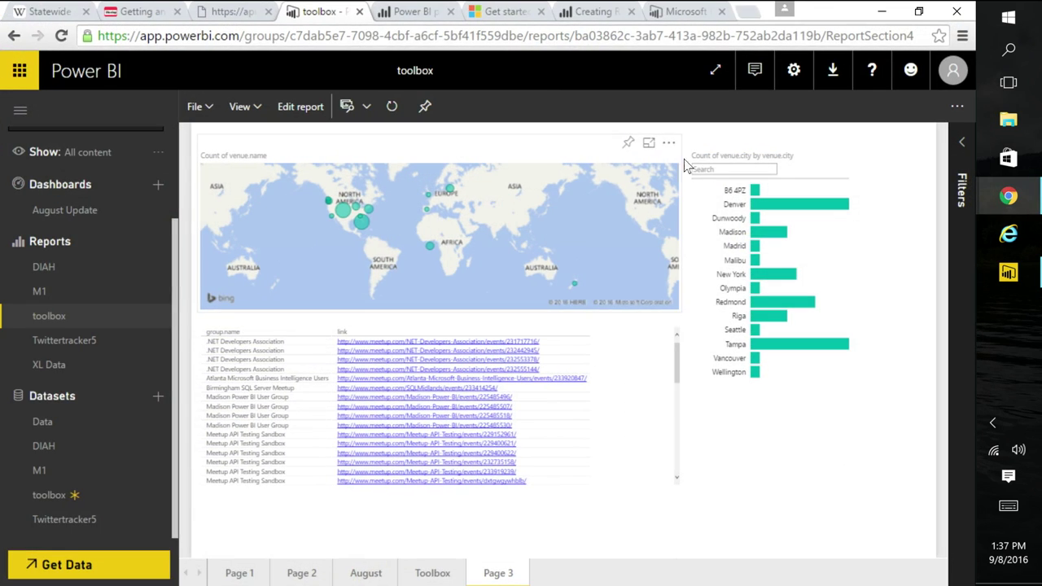
{"action": "left_click", "coordinate": [795, 75]}
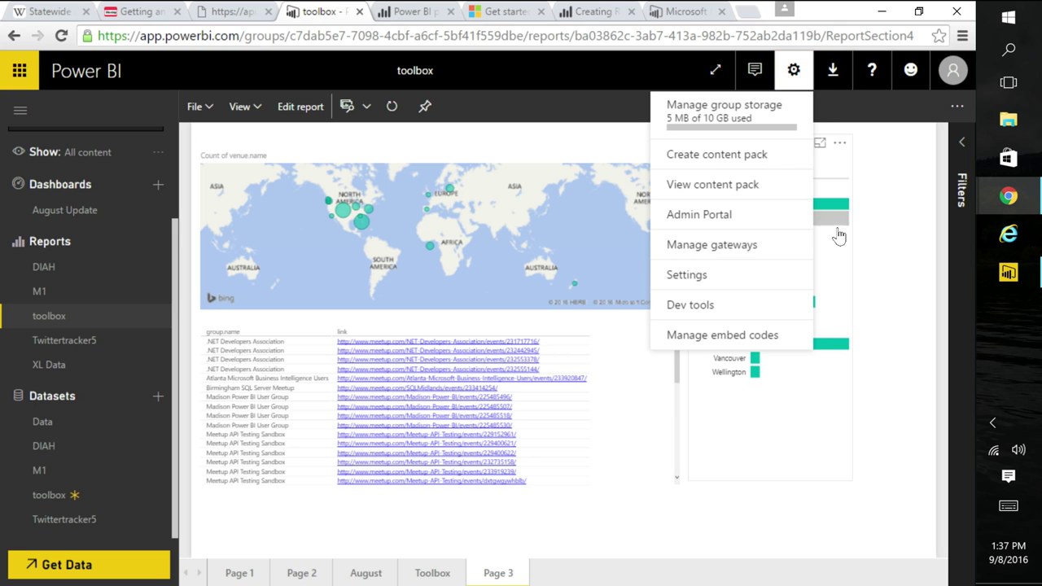
{"action": "left_click", "coordinate": [696, 216]}
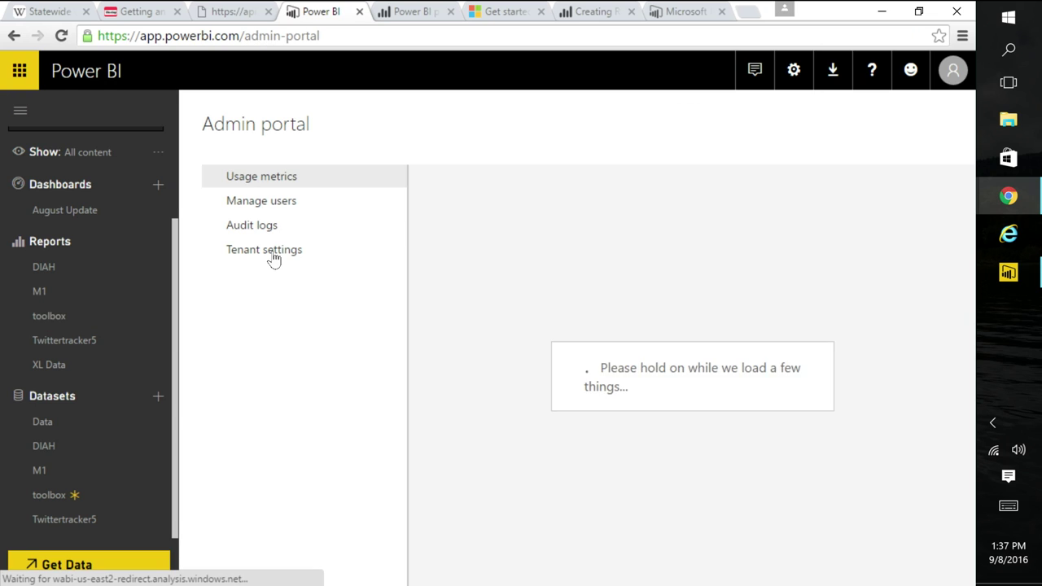
Open Tenant settings in the Power BI Admin portal
{"action": "left_click", "coordinate": [273, 256]}
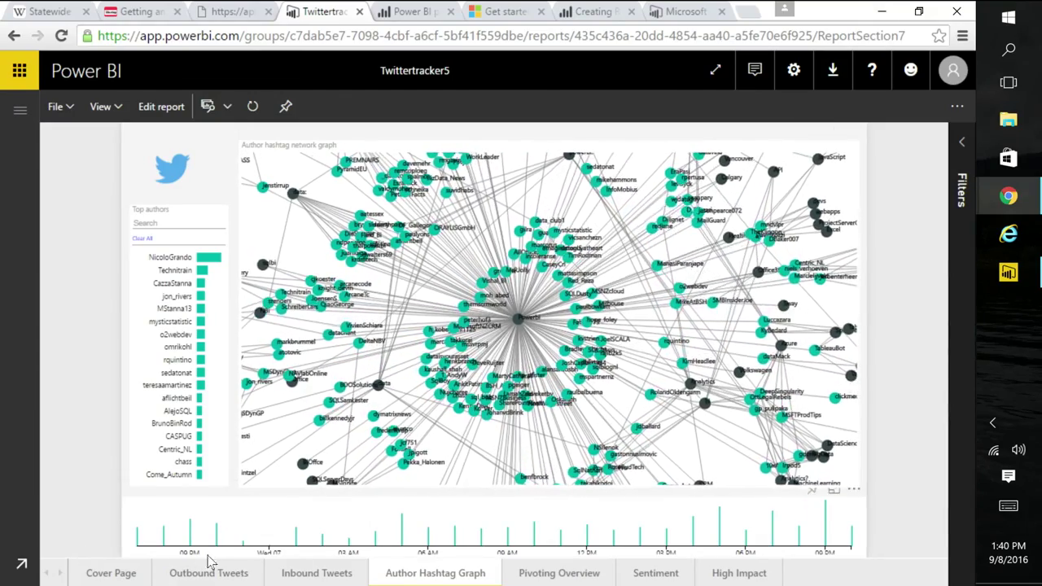
View the Twittertracker5 Inbound Tweets, Outbound Tweets and Author Hashtag Graph pages in turn
{"action": "left_click", "coordinate": [299, 574]}
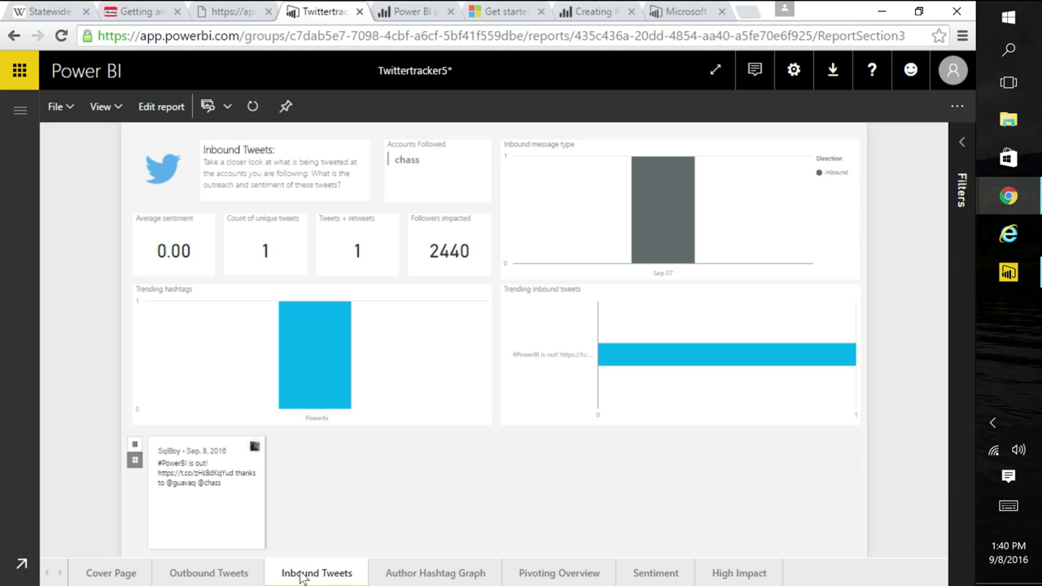
{"action": "left_click", "coordinate": [195, 572]}
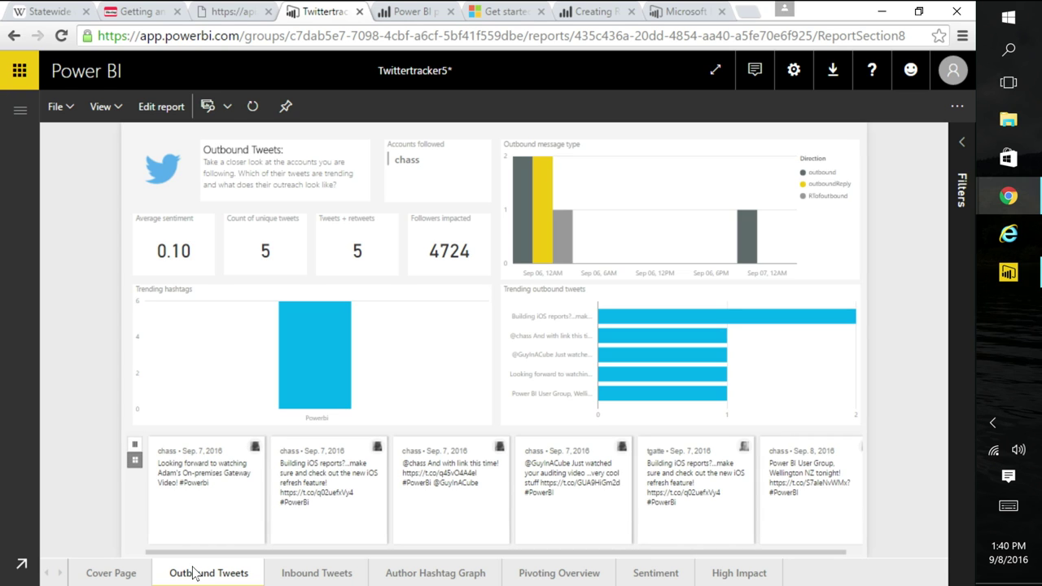
{"action": "left_click", "coordinate": [469, 577]}
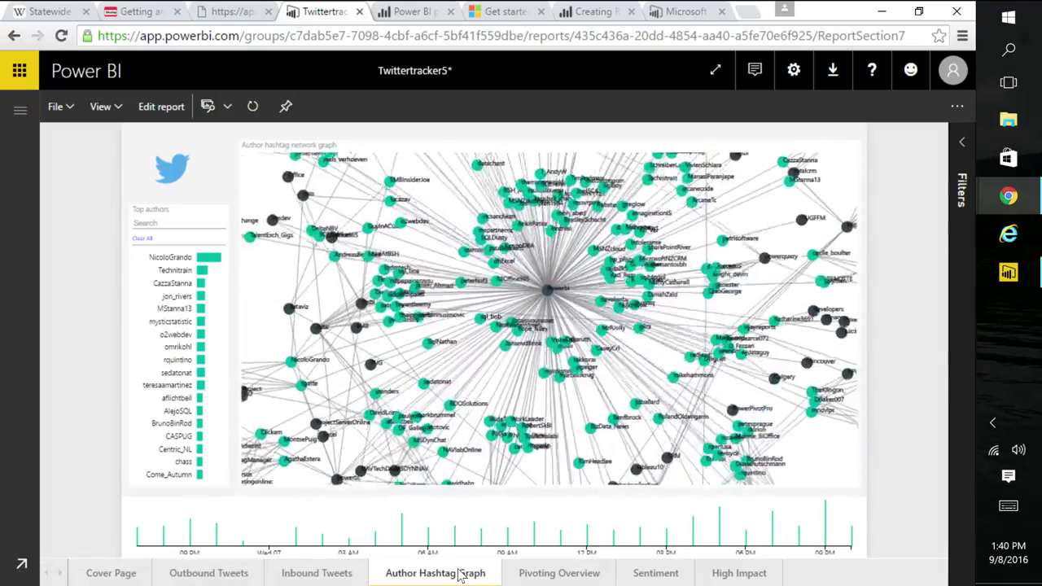
Open the Twittertracker5 report's Sentiment page
{"action": "left_click", "coordinate": [656, 574]}
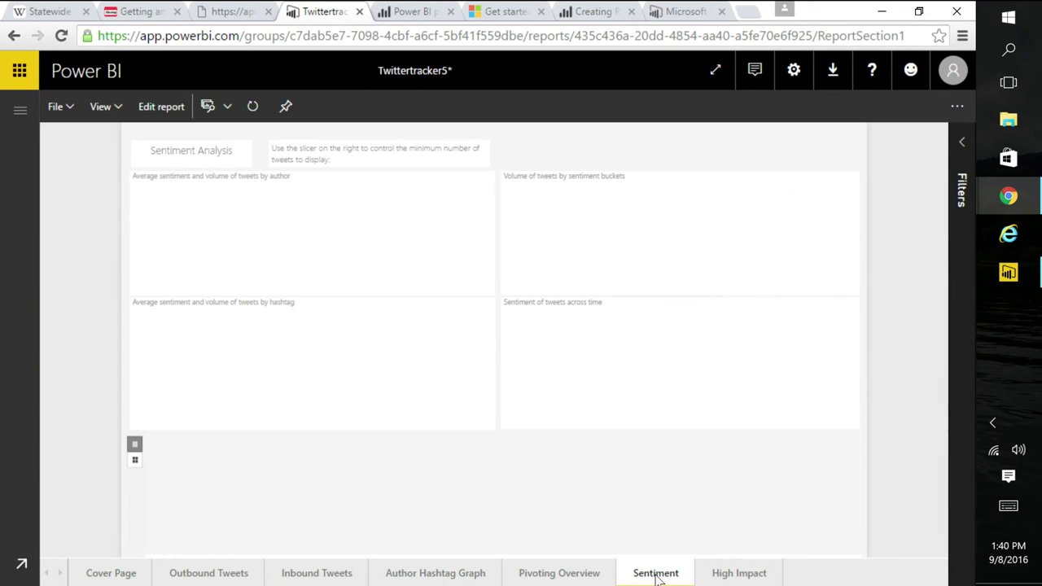